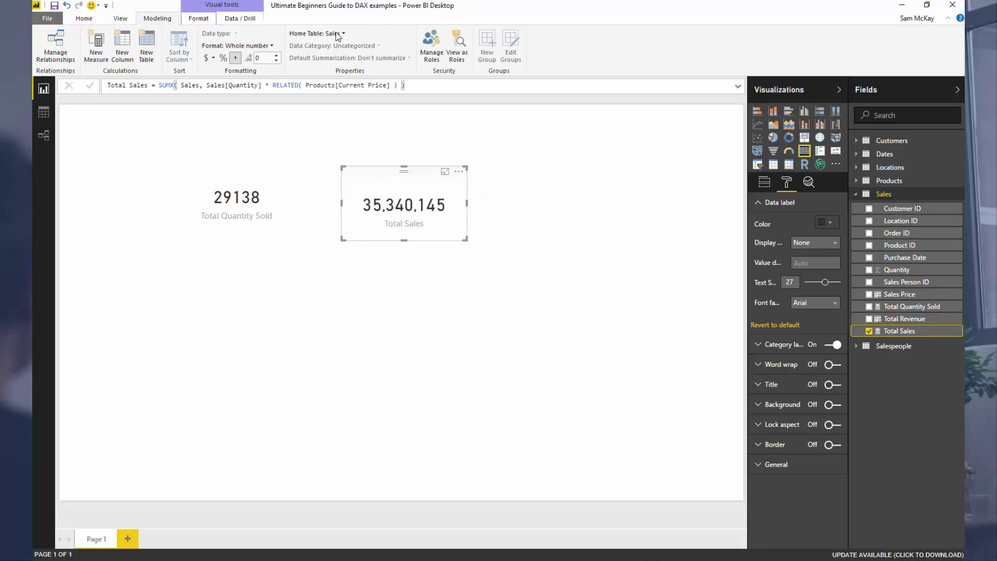
- Cycle through the Format, Modeling and View ribbons, ending on Home to reveal Enter Data
click(198, 19)
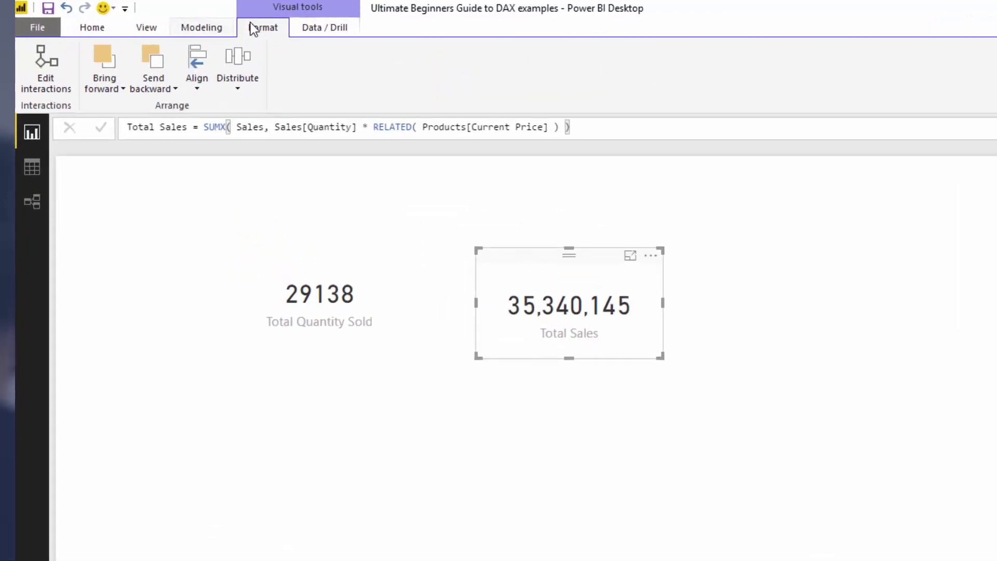
click(157, 18)
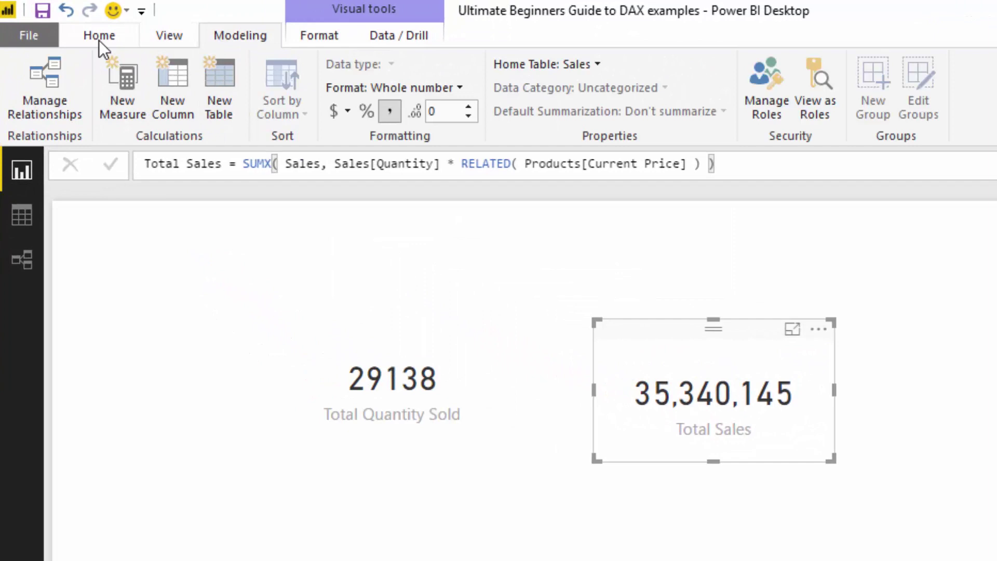
click(166, 36)
click(116, 38)
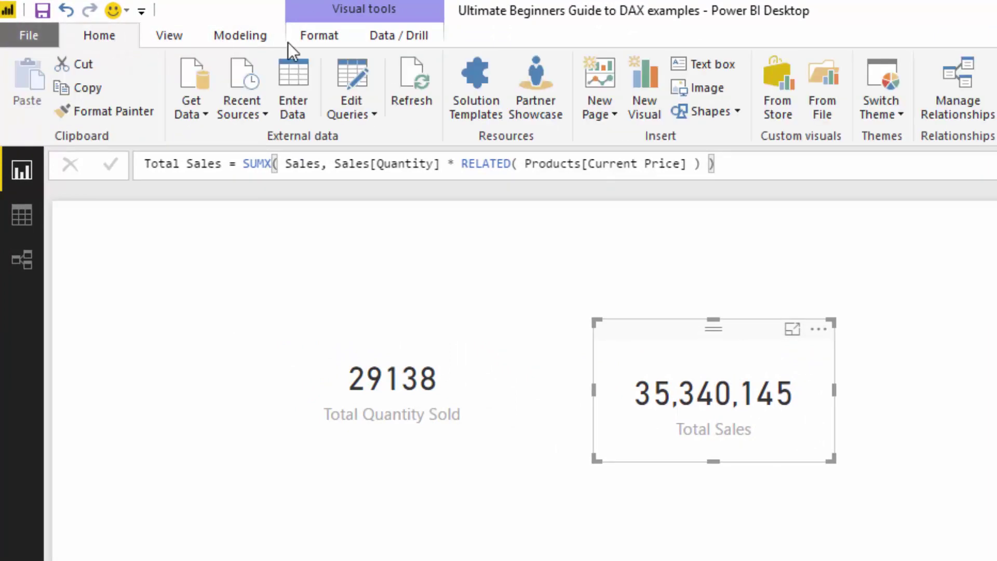
- Load a new 'Key Measures' table via Enter Data, holding the value 1 in Column1
click(294, 82)
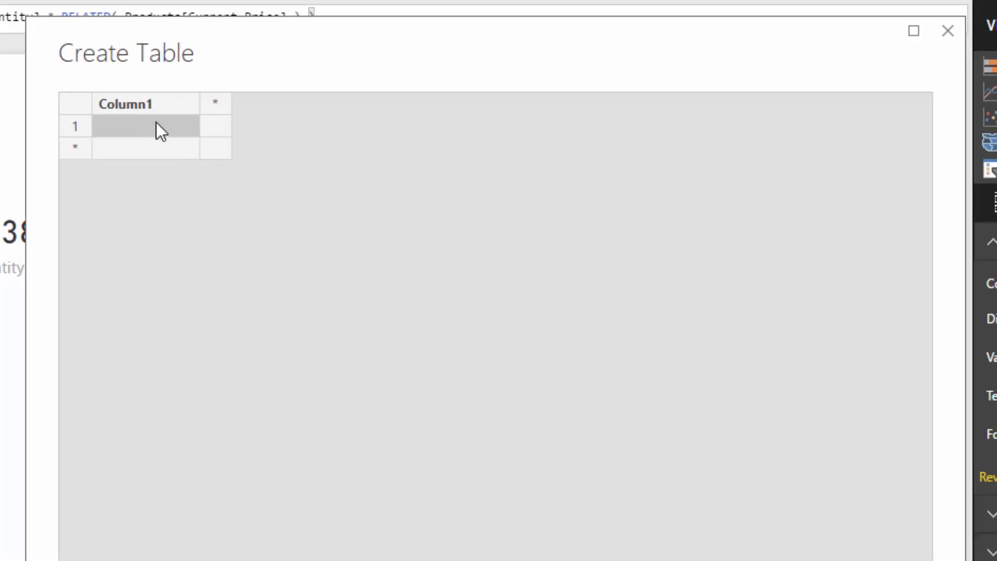
text(1)
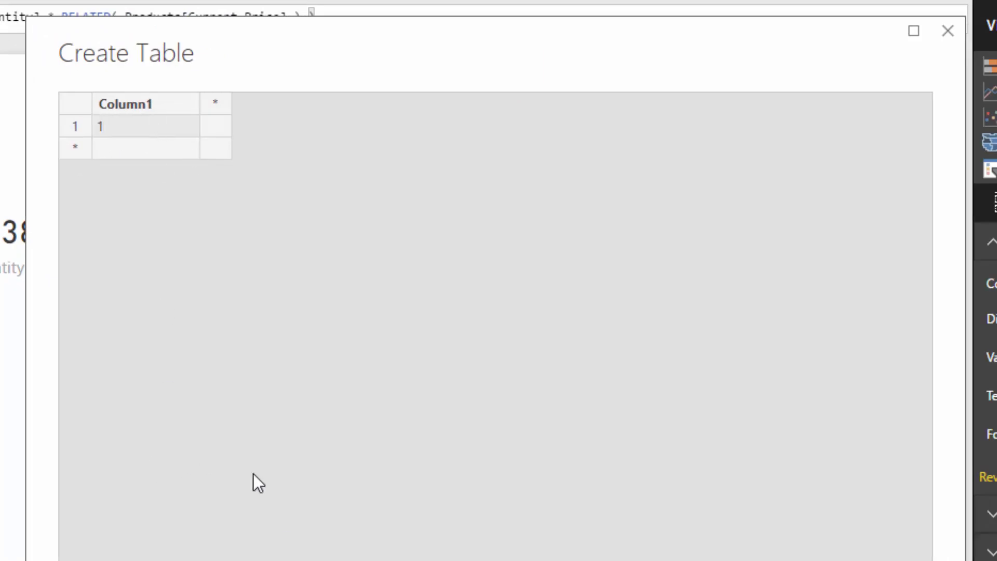
key(Tab)
text(K)
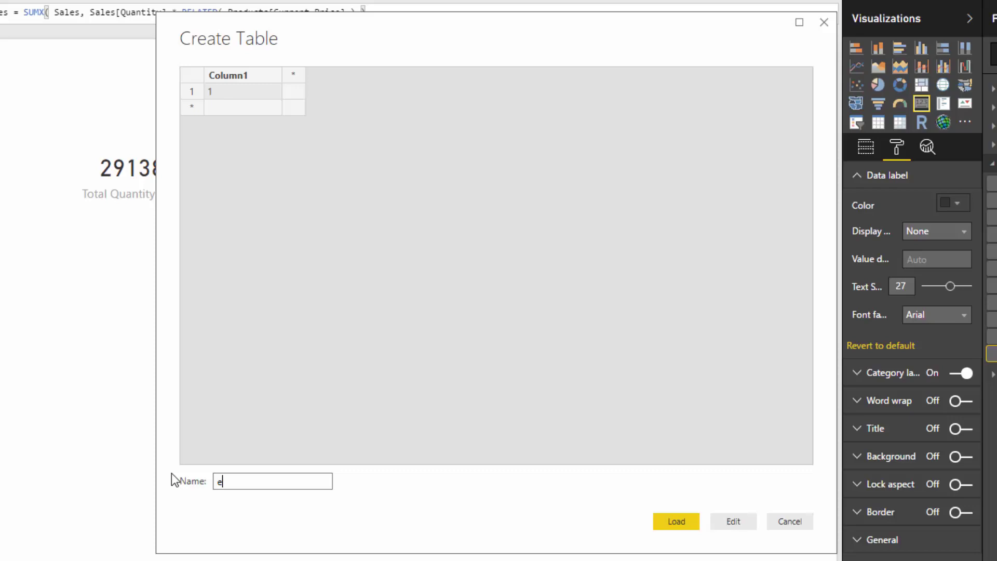
text(ey Measures)
key(Return)
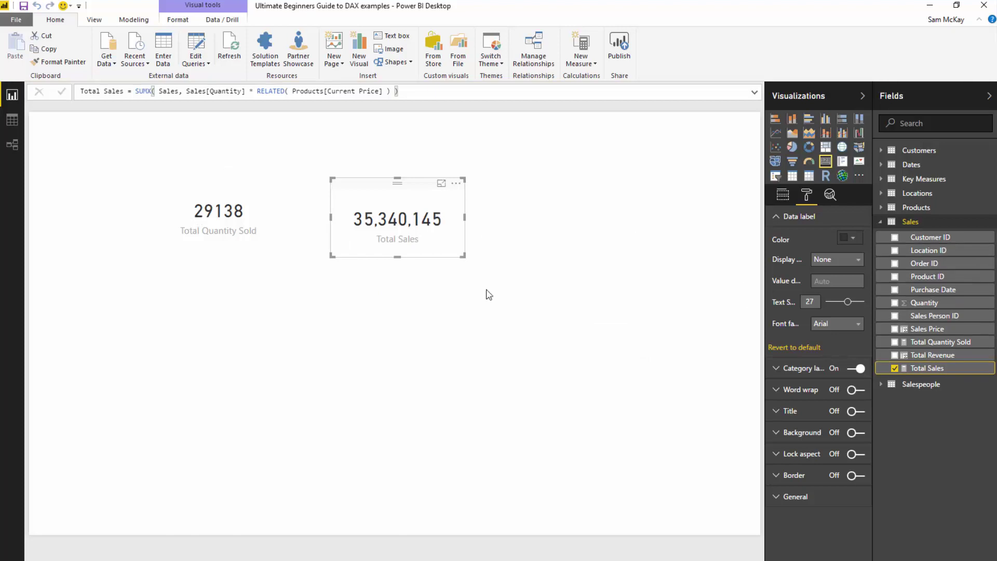
- Drag the Key Measures table aside in Relationships view, then return to Report view
click(12, 146)
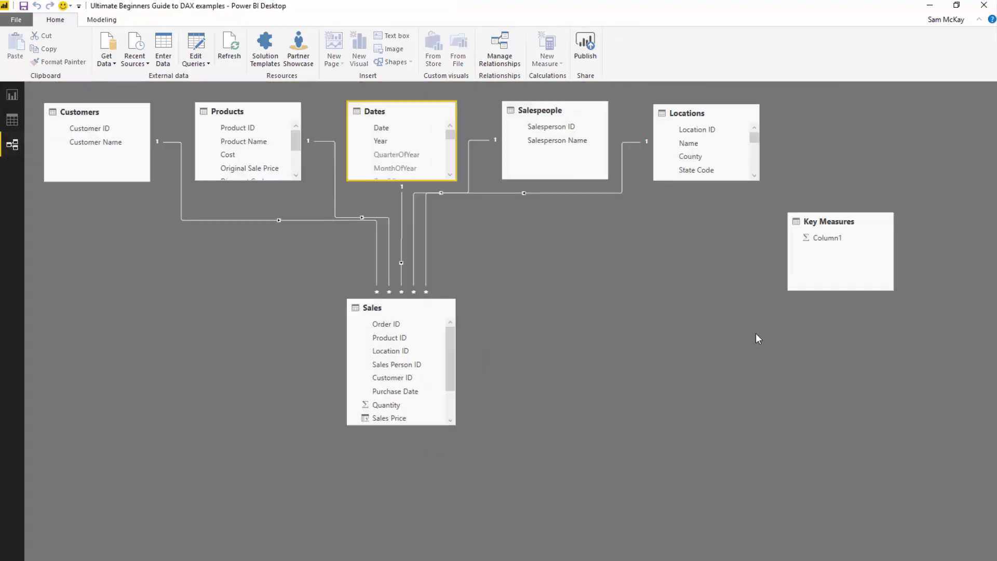
drag(775, 219, 885, 232)
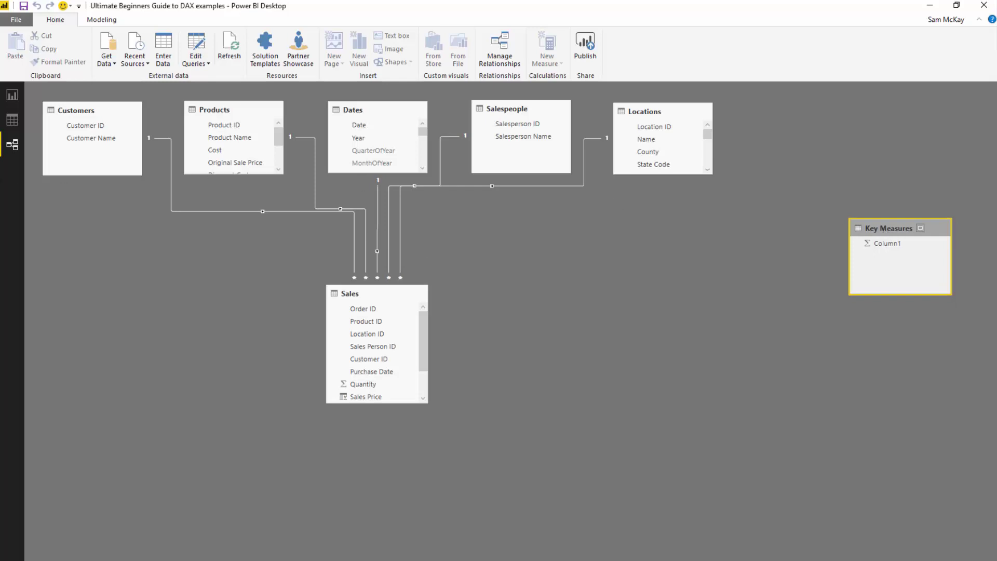
click(12, 99)
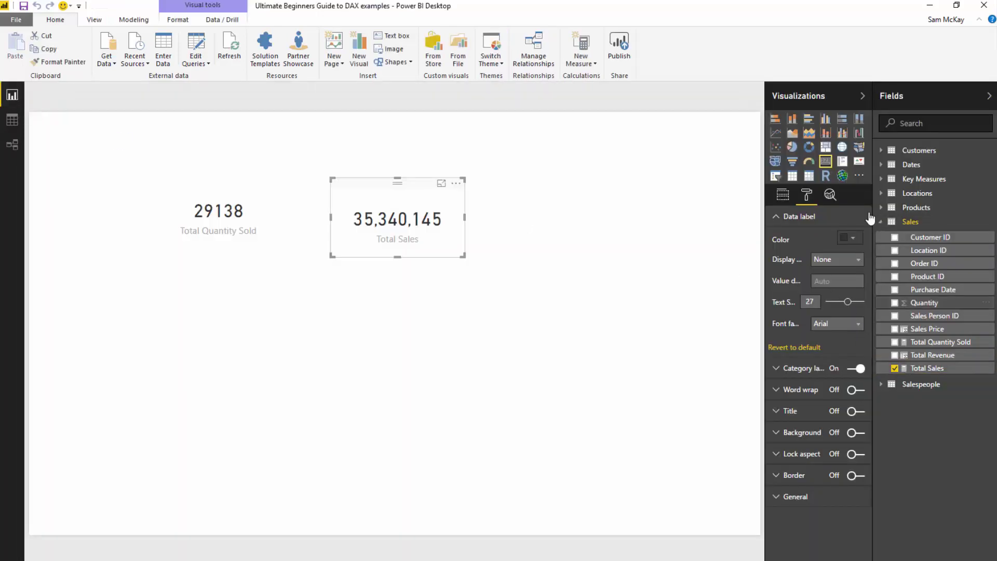
- Set the Home Table of Total Sales and Total Quantity Sold to Key Measures
click(864, 164)
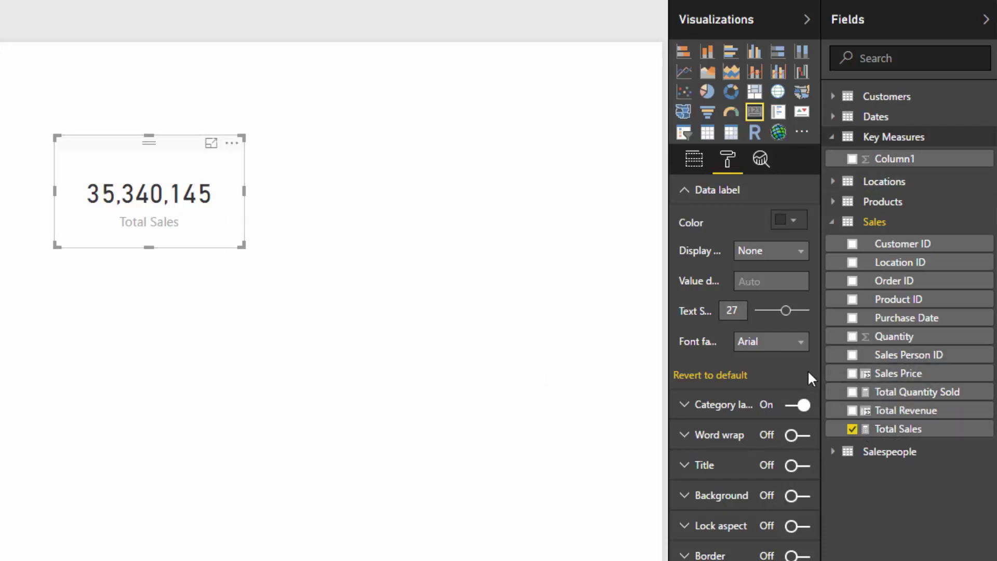
click(889, 430)
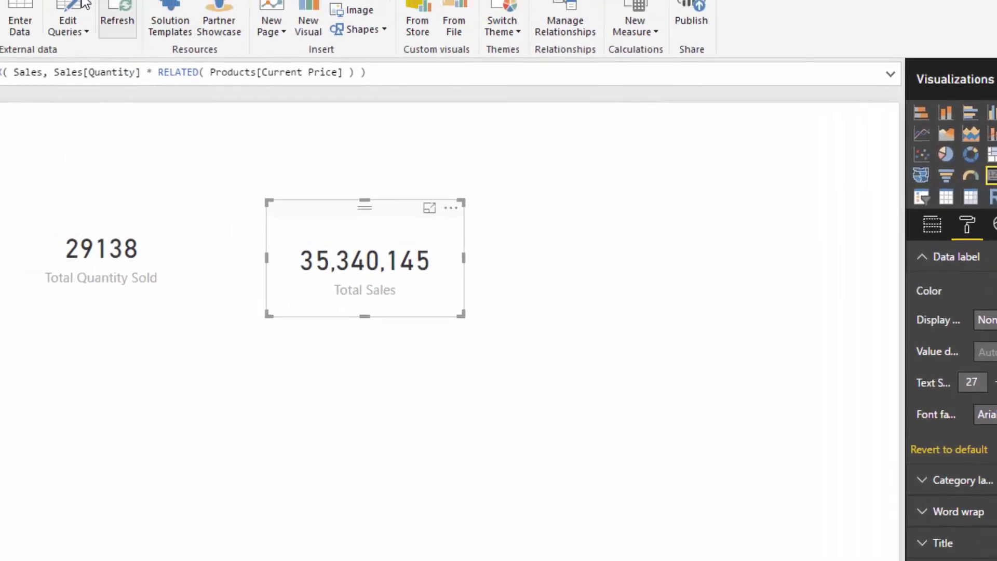
click(198, 32)
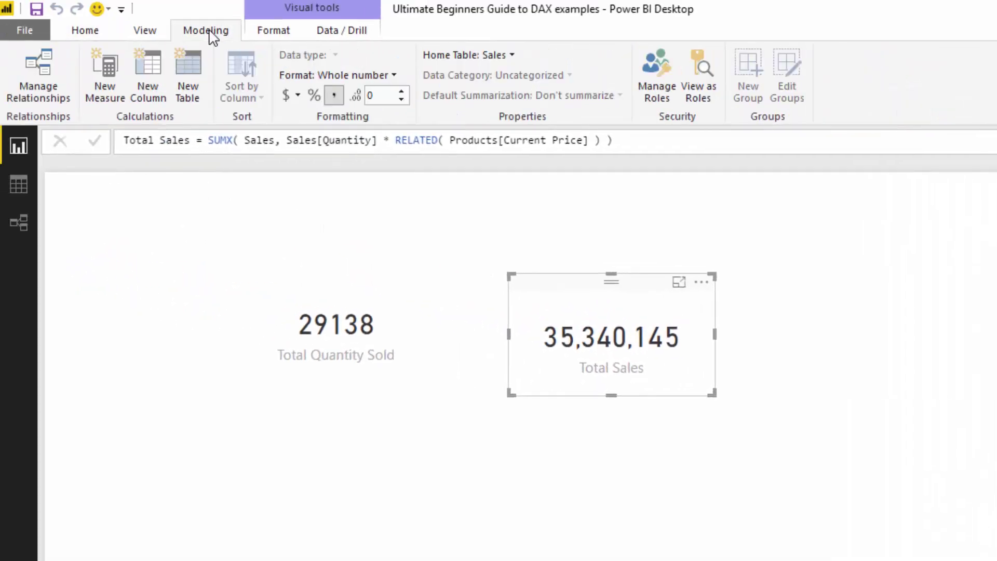
click(483, 56)
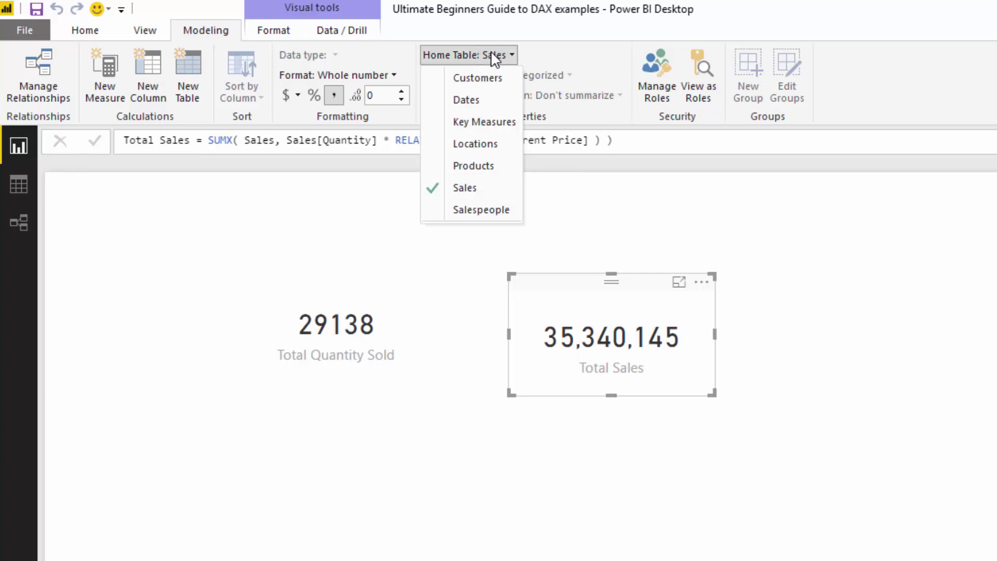
click(486, 122)
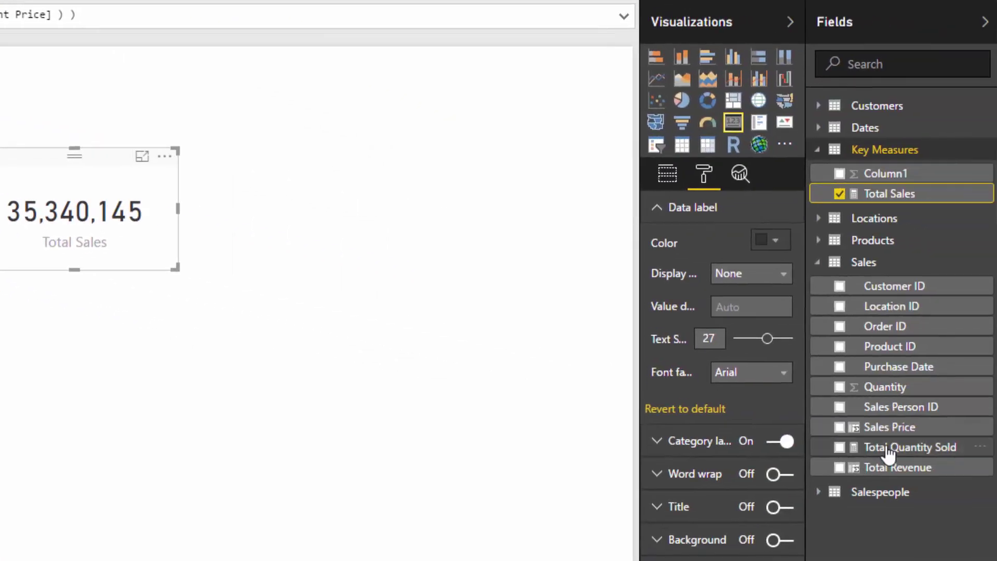
click(909, 451)
click(450, 47)
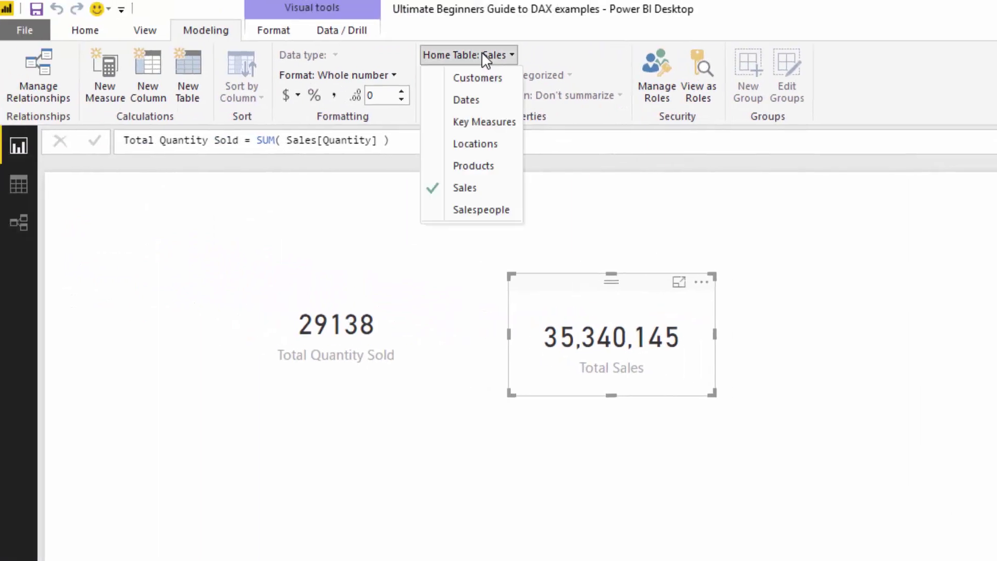
click(439, 113)
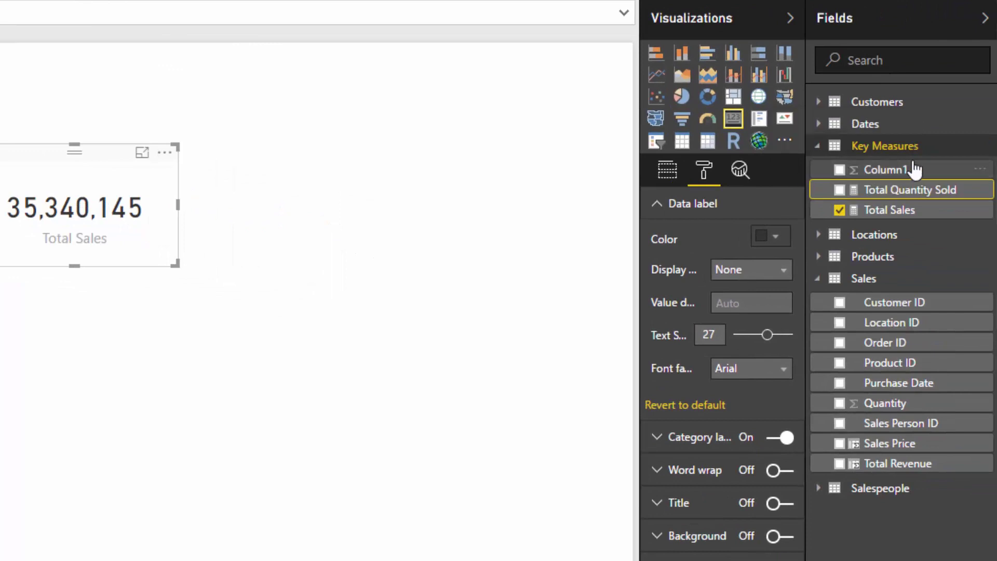
- Hide the placeholder Column1 and refresh the Fields pane by toggling it
click(979, 168)
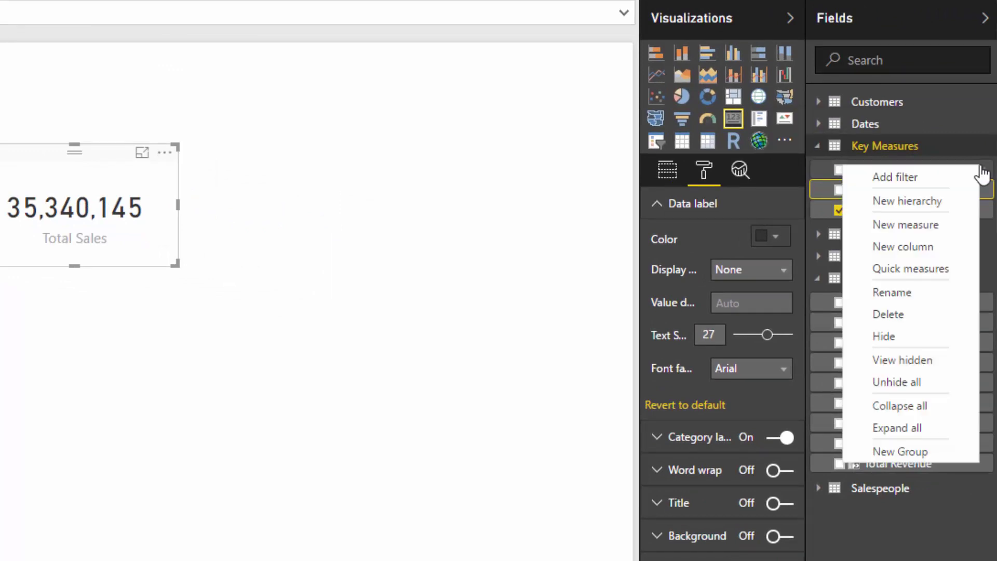
click(910, 339)
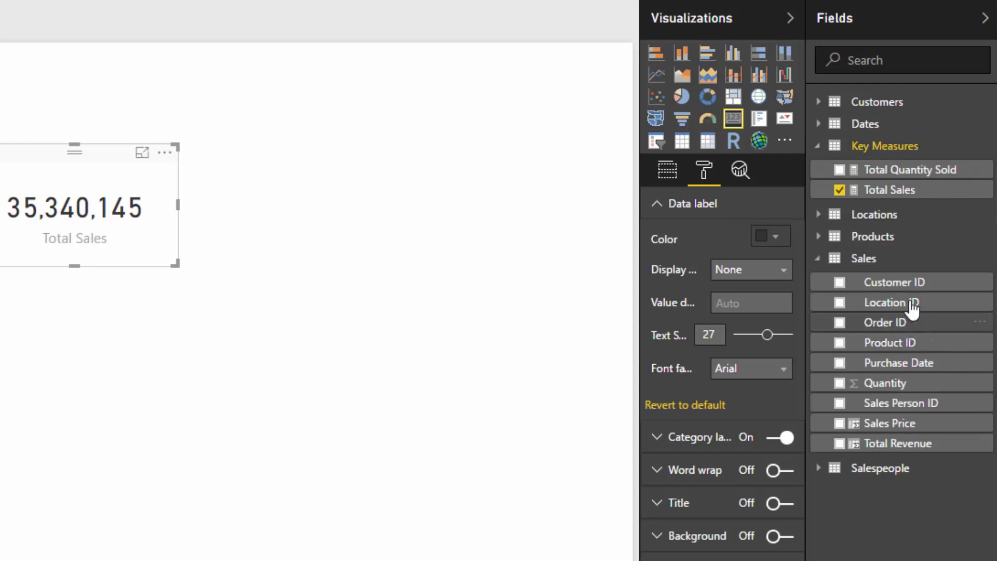
click(986, 20)
click(985, 19)
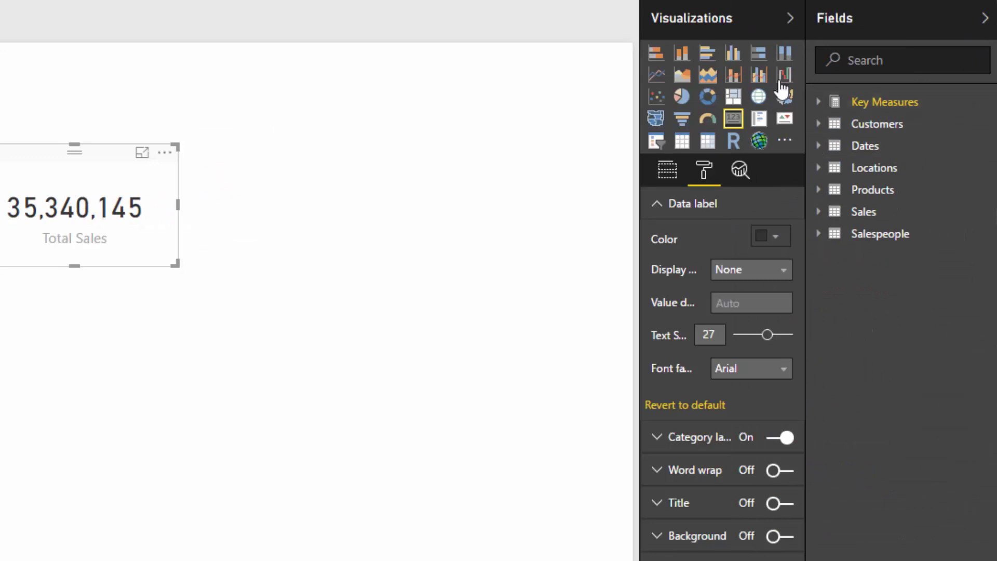
click(819, 102)
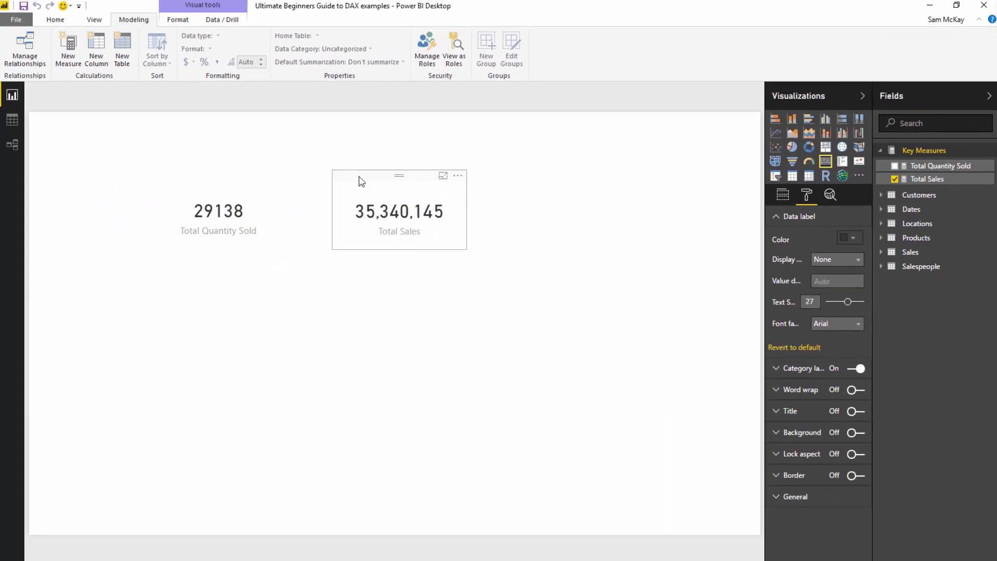
- Narrow the Total Sales card and shift it left, placing Total Quantity Sold beside it
drag(361, 181, 358, 181)
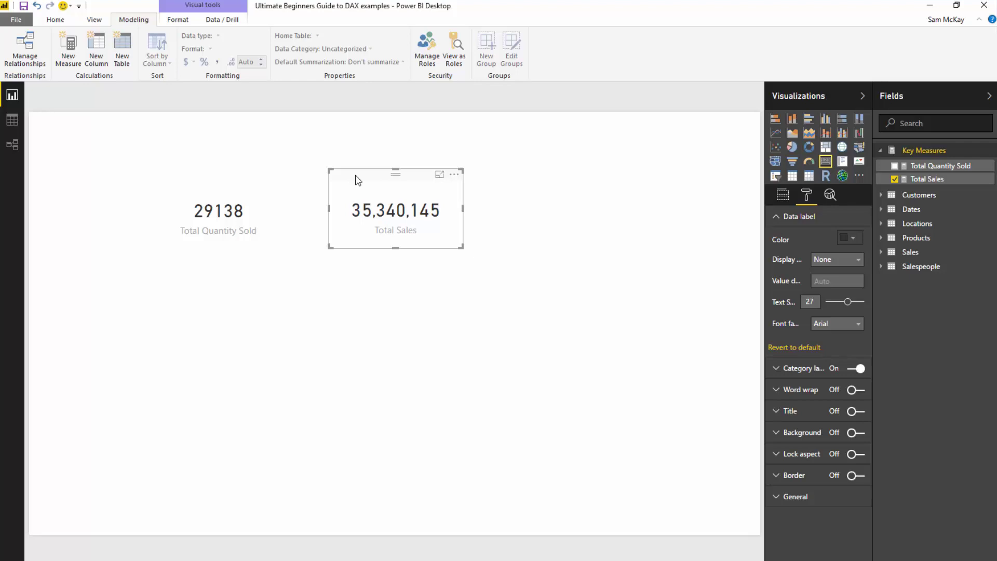
drag(329, 169, 349, 174)
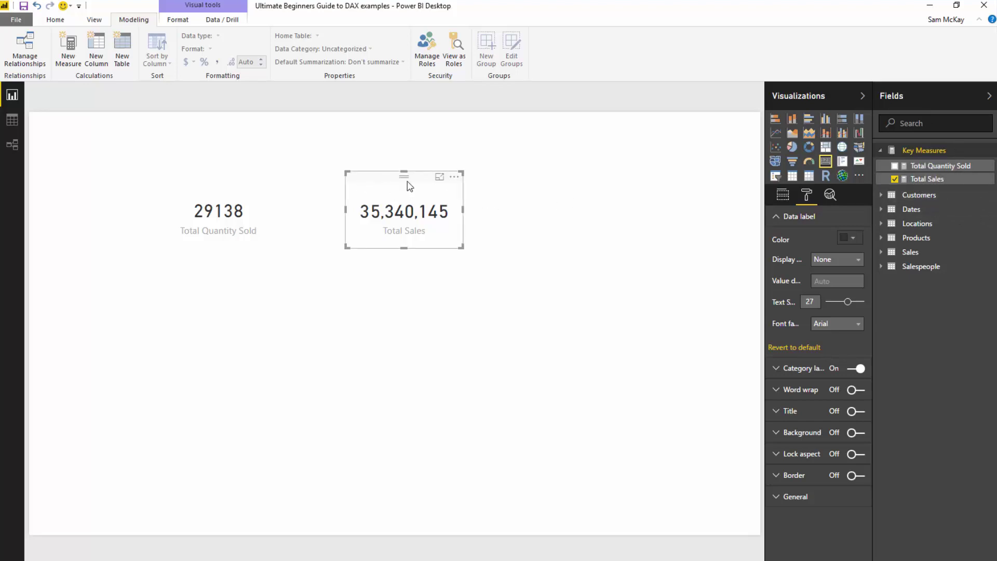
drag(410, 186, 363, 183)
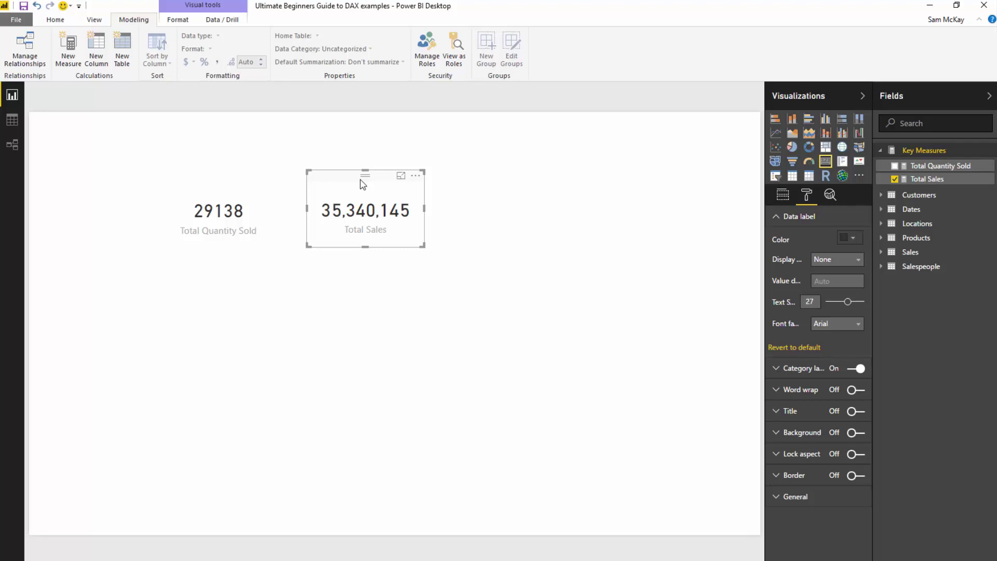
drag(359, 176, 324, 173)
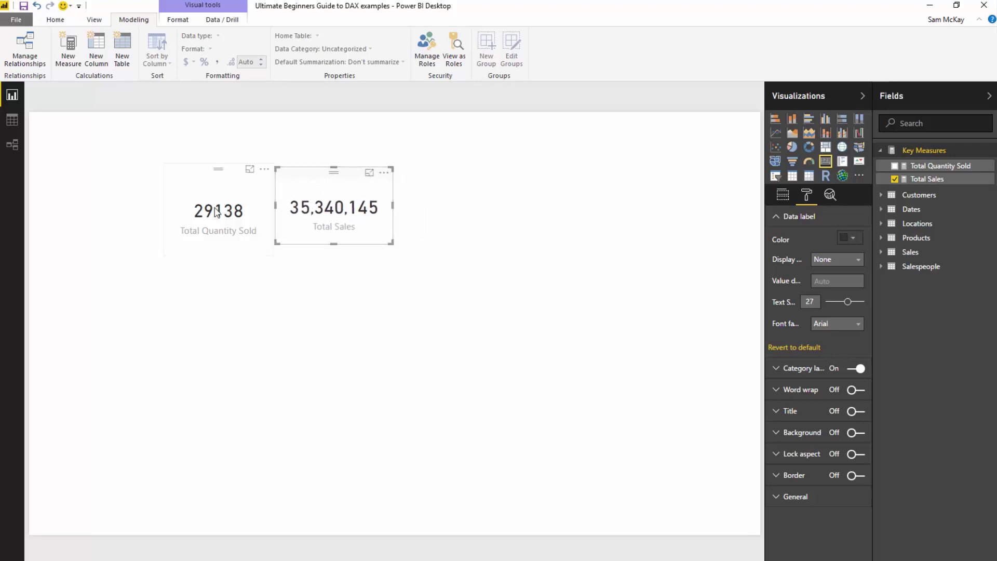
drag(217, 212, 184, 211)
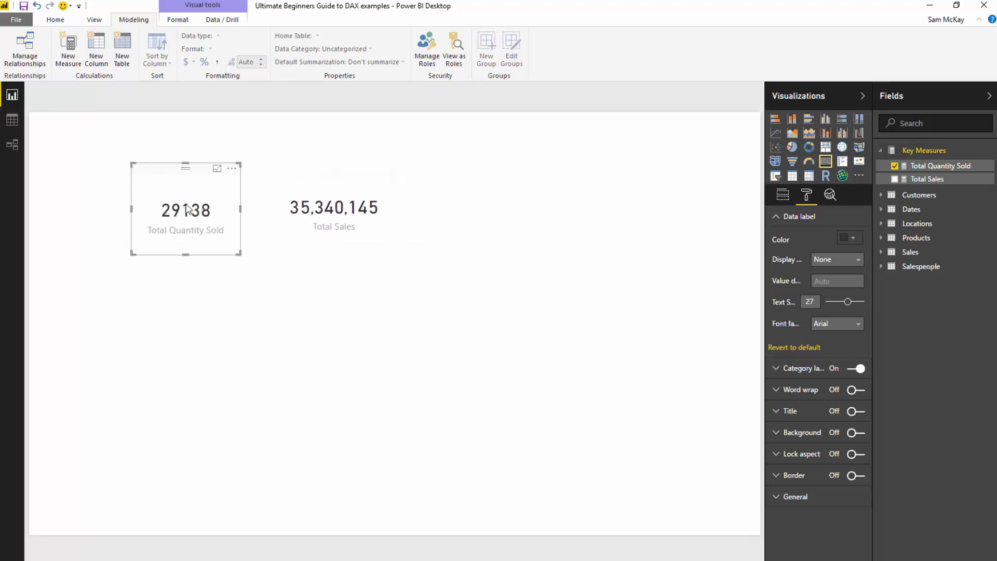
- Show the SUM( Sales[Quantity] ) formula, highlighting SUM, Sales and Quantity in turn
click(934, 166)
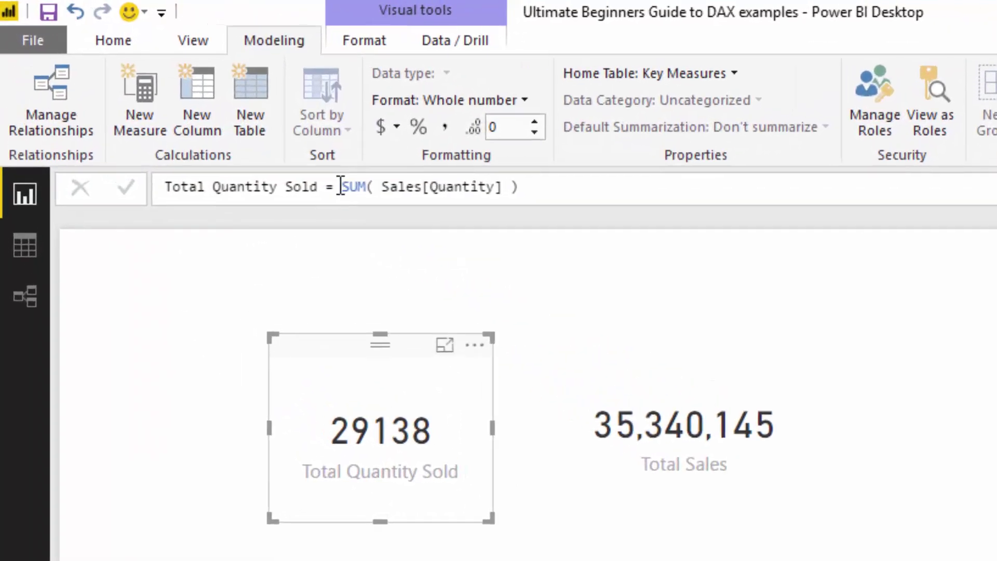
drag(343, 186, 367, 186)
click(368, 185)
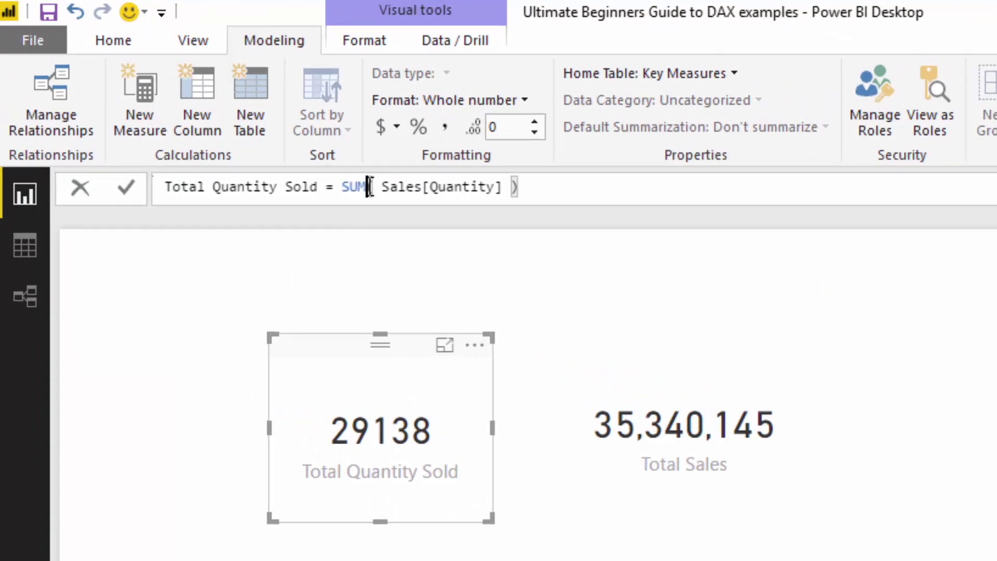
mouse_move(367, 186)
mouse_down()
mouse_move(342, 186)
mouse_move(365, 186)
mouse_up()
click(343, 185)
click(343, 186)
double_click(346, 186)
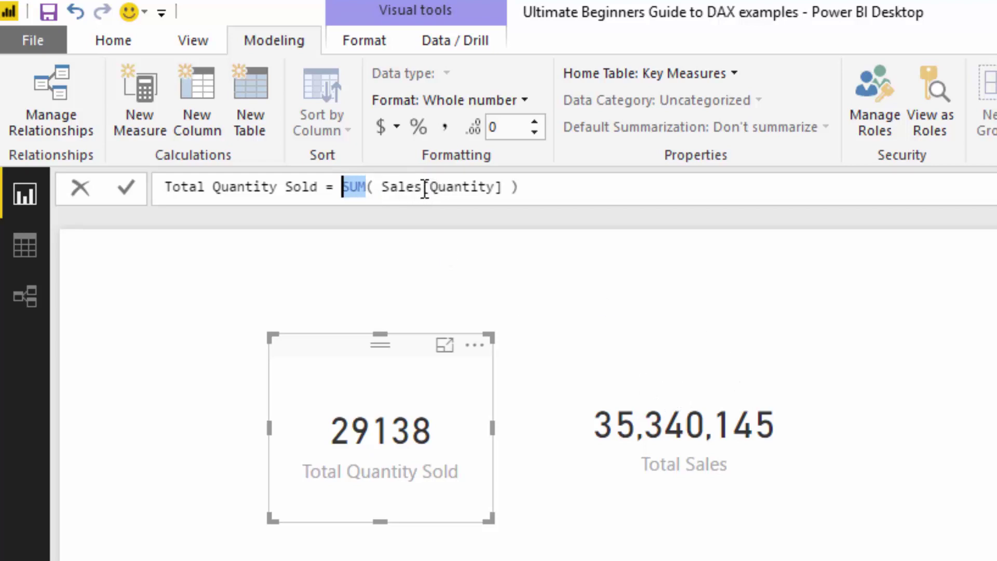
click(383, 186)
drag(417, 186, 421, 186)
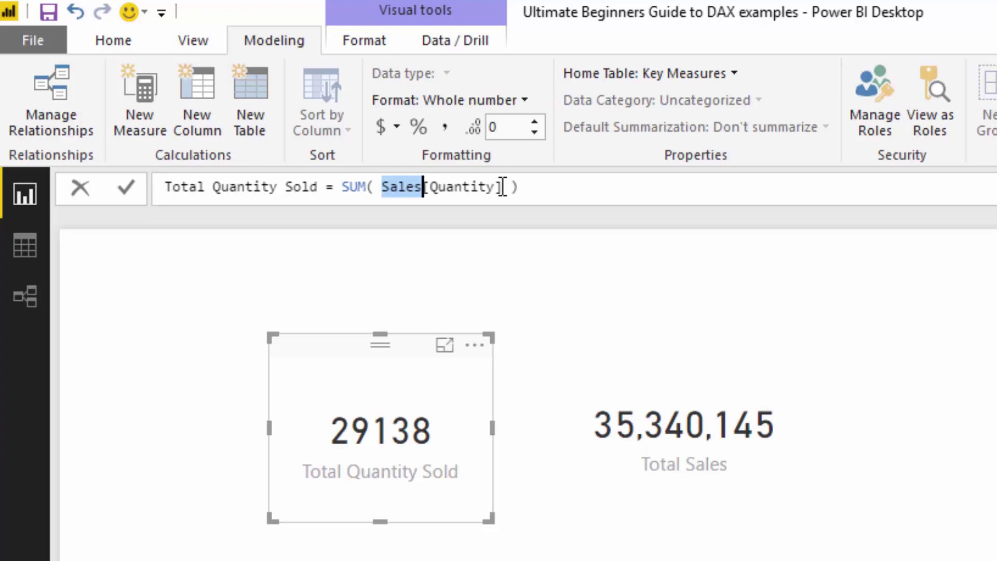
drag(503, 187, 429, 196)
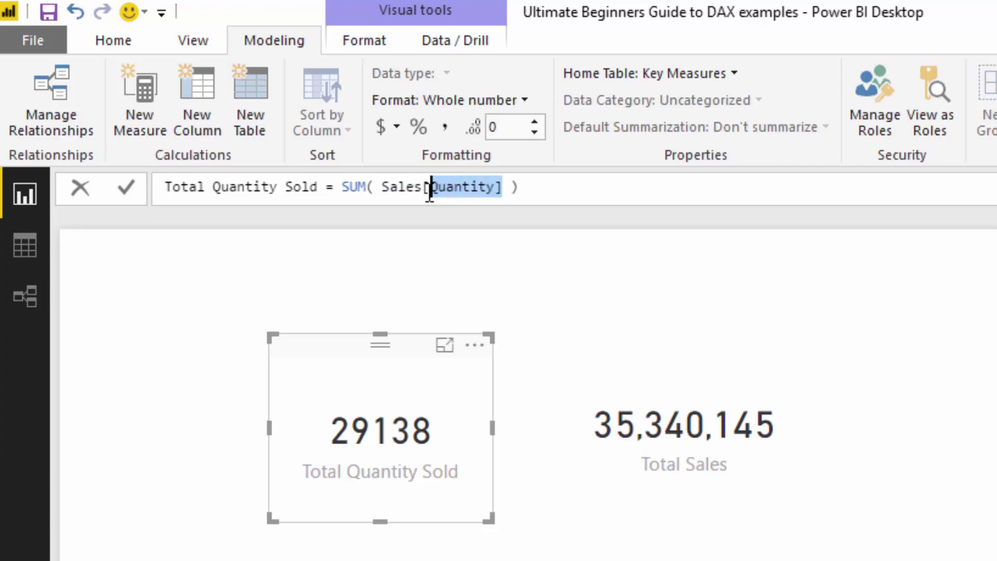
click(26, 247)
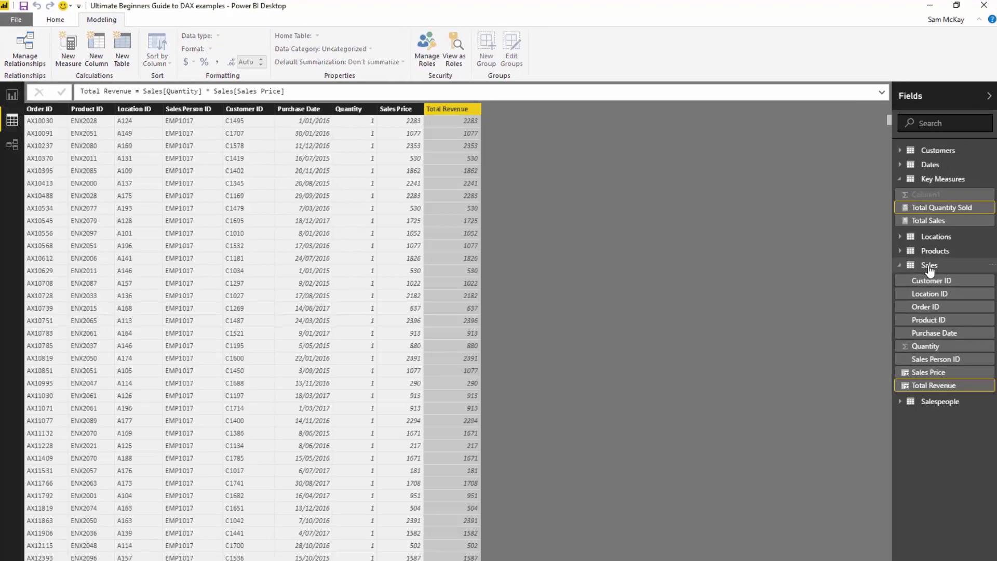
click(347, 110)
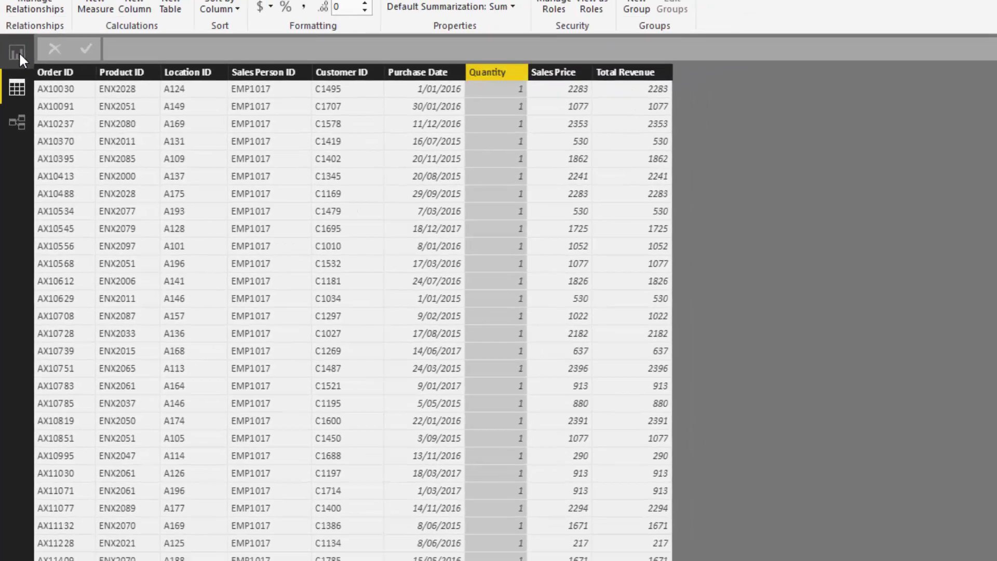
click(18, 50)
click(893, 253)
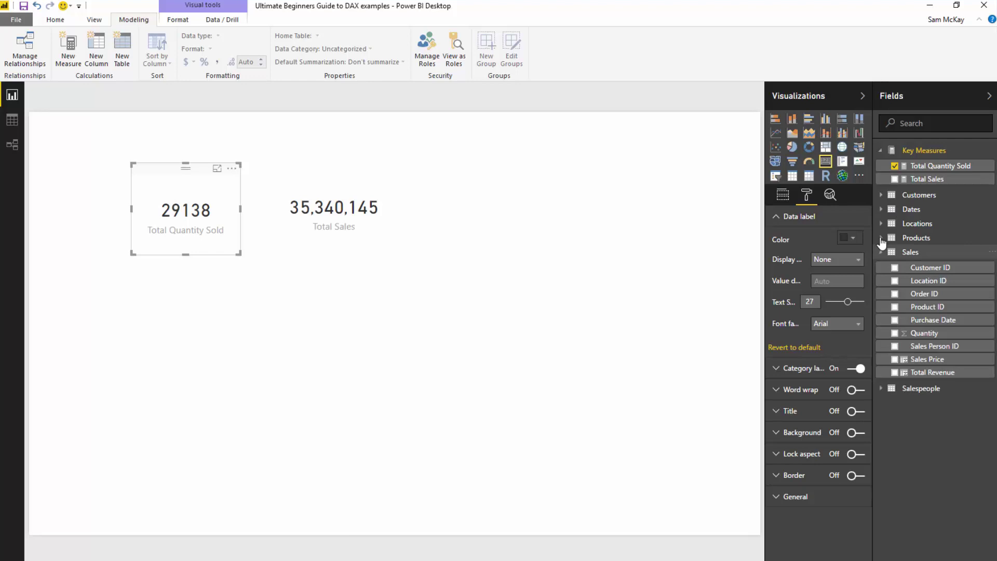
click(881, 252)
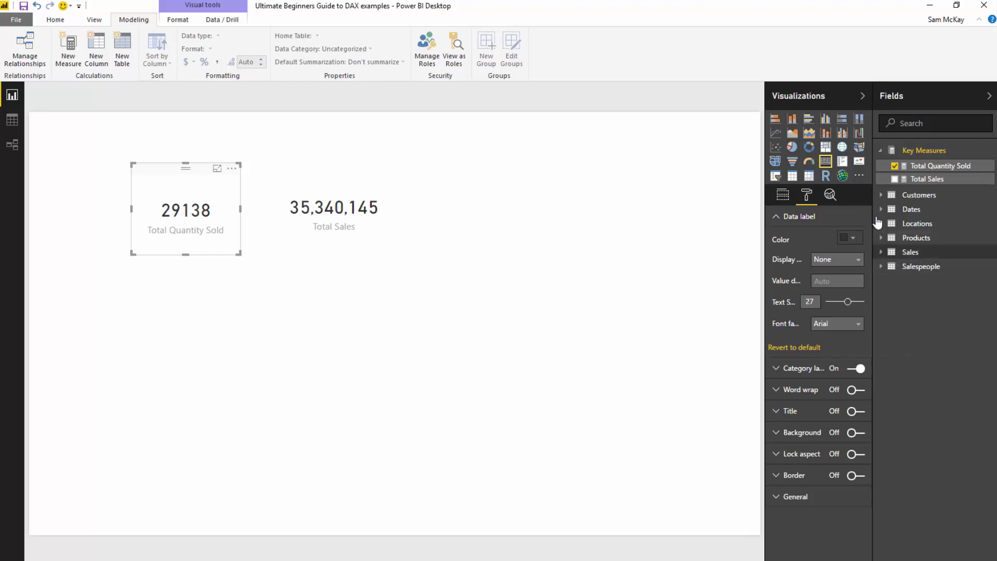
click(881, 195)
- Build an enlarged table of Customer Name with Total Quantity Sold, moved left on the canvas
drag(935, 224, 538, 216)
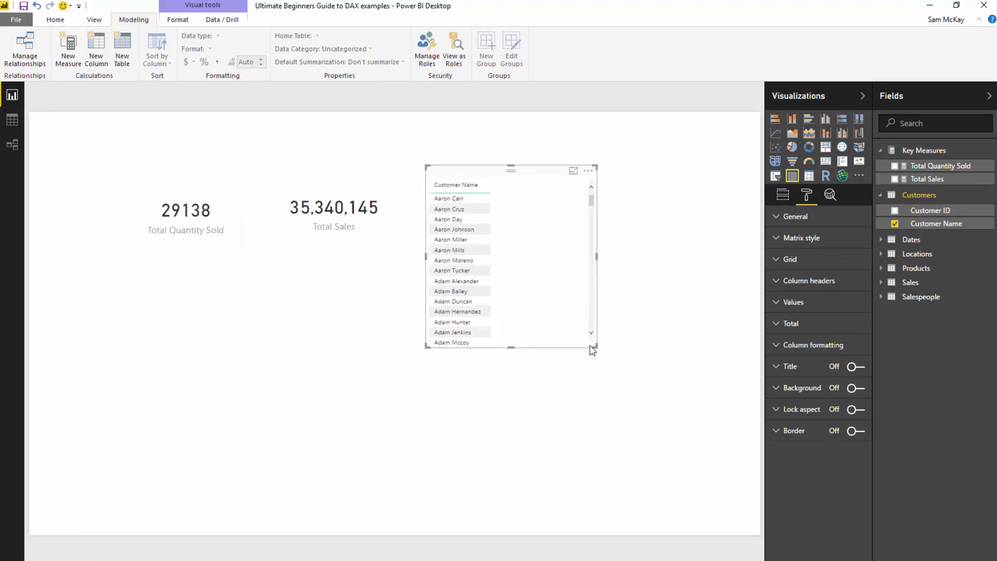
drag(595, 346, 633, 461)
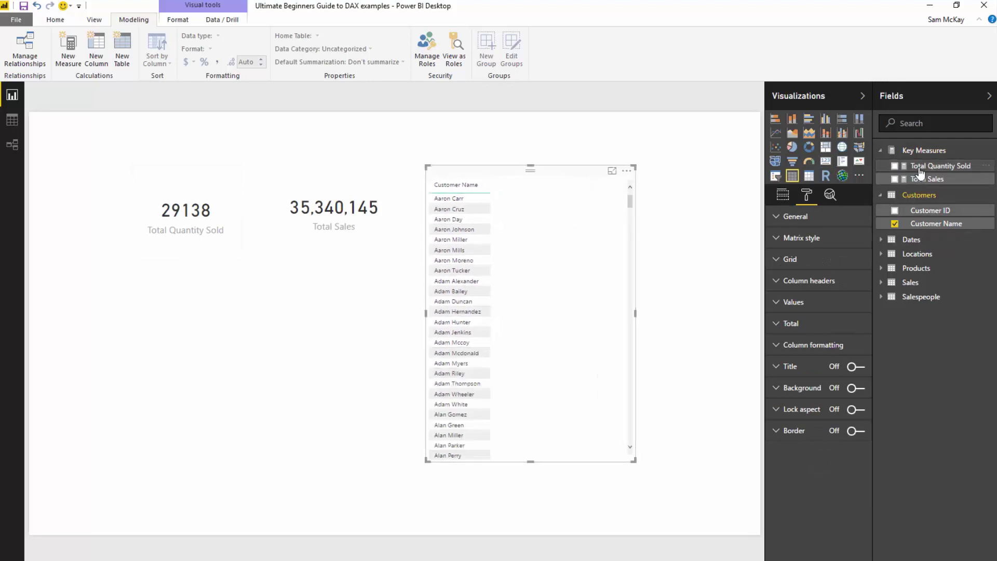
click(783, 194)
drag(919, 166, 835, 240)
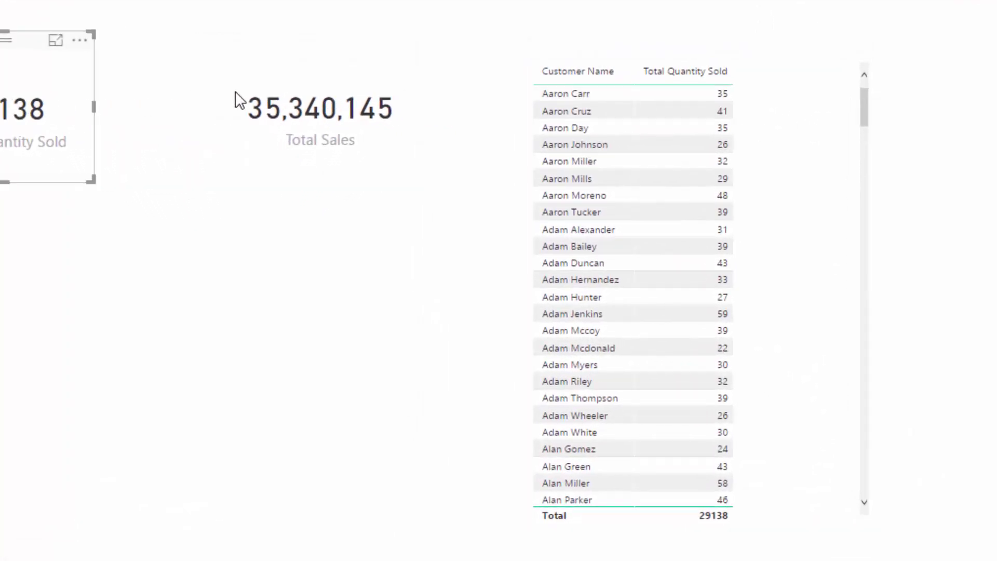
drag(757, 122, 601, 131)
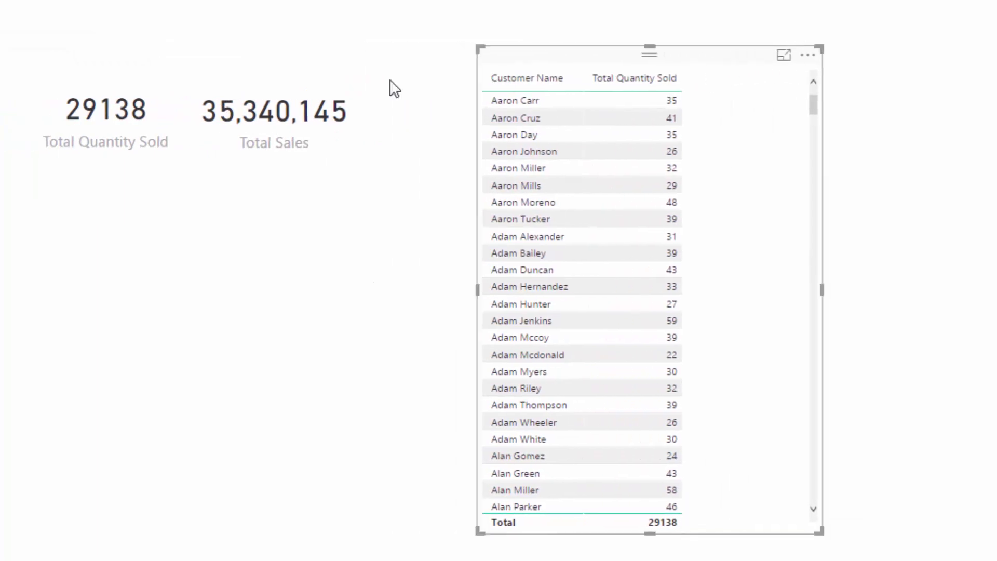
- Select the Total Sales card and highlight the SUM( Sales[Quantity] ) expression
click(389, 89)
click(310, 96)
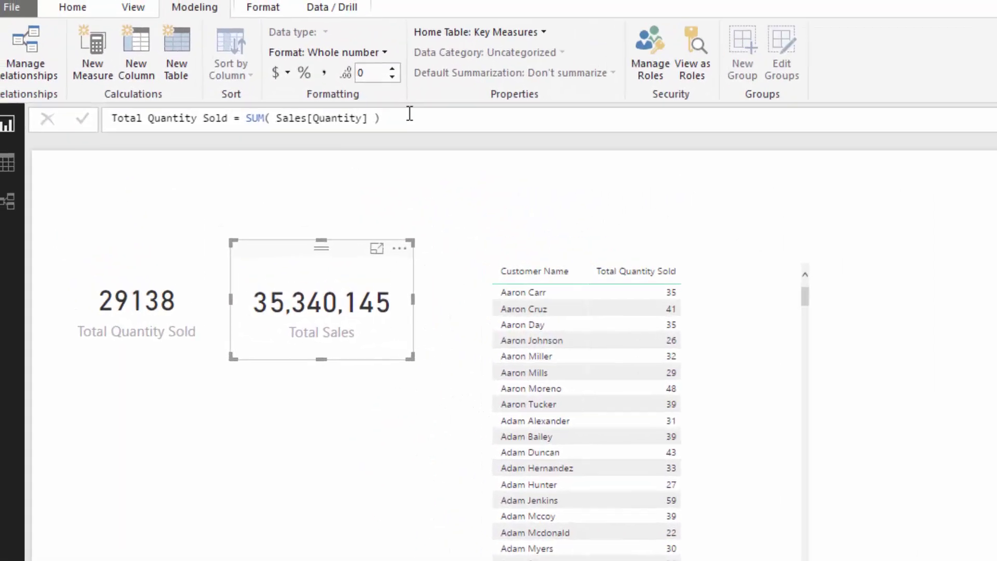
drag(409, 114, 248, 123)
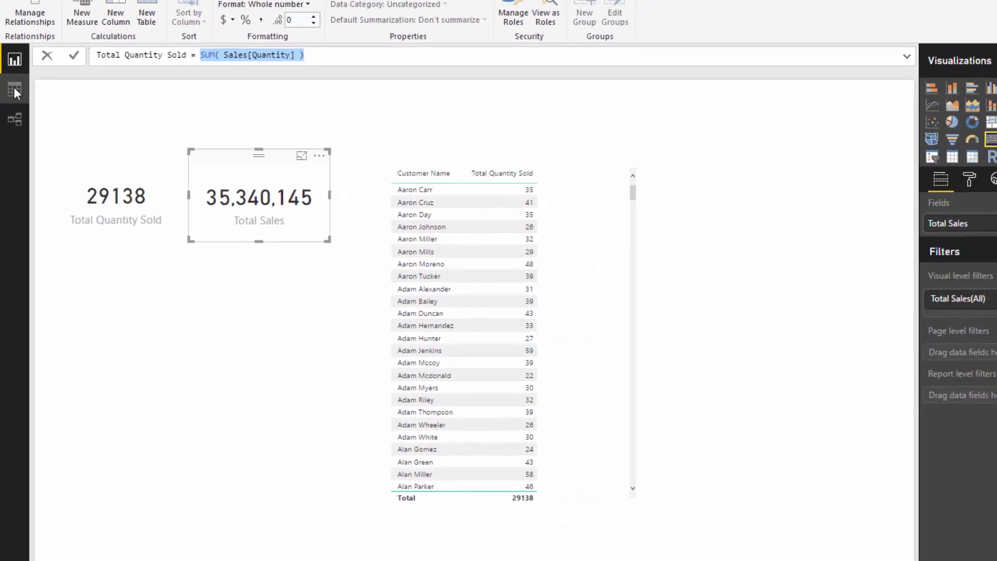
- Put Total Sales below Total Quantity Sold, and move the customer table left and enlarge it
click(15, 89)
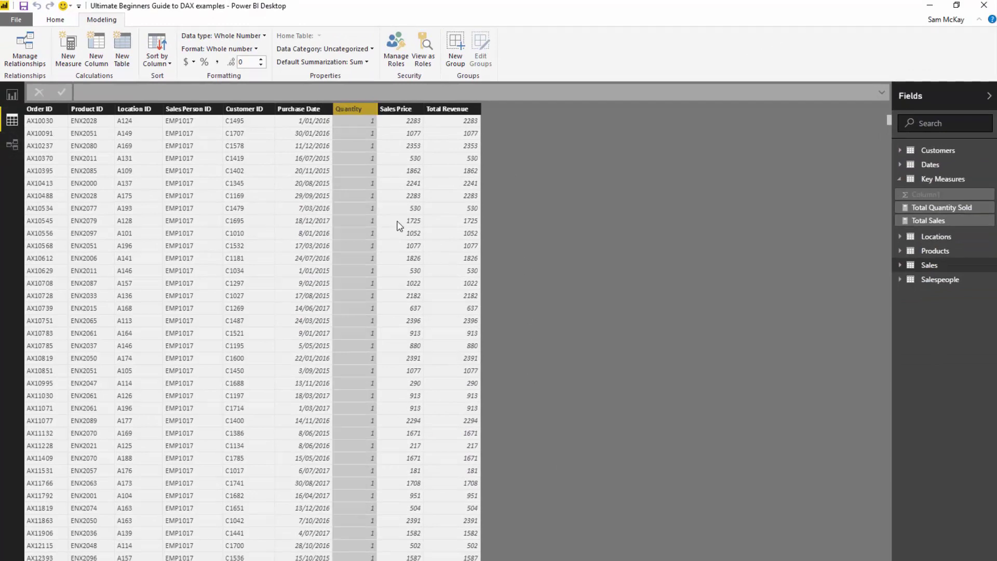
click(20, 95)
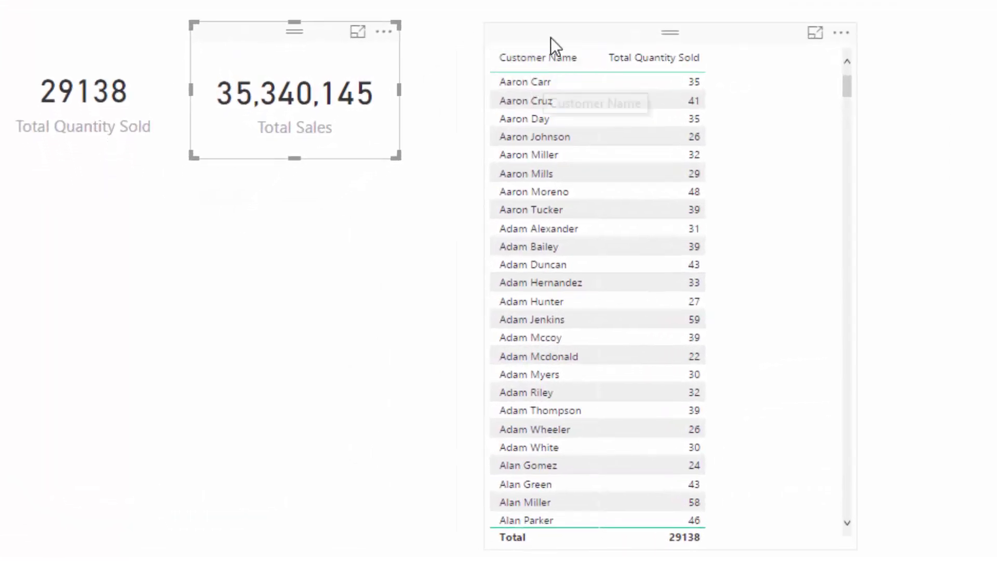
drag(550, 37, 528, 28)
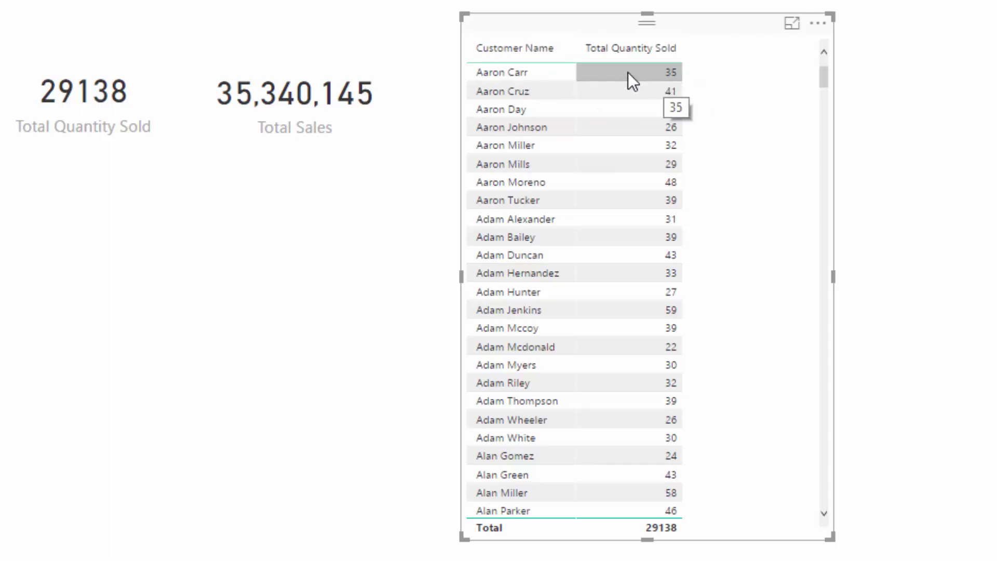
drag(286, 133, 125, 207)
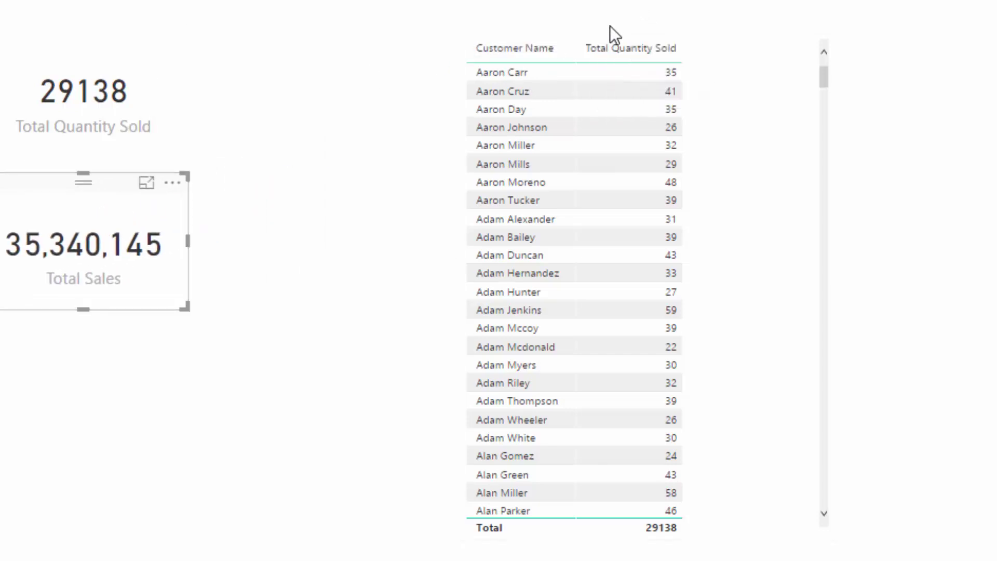
drag(610, 26, 463, 30)
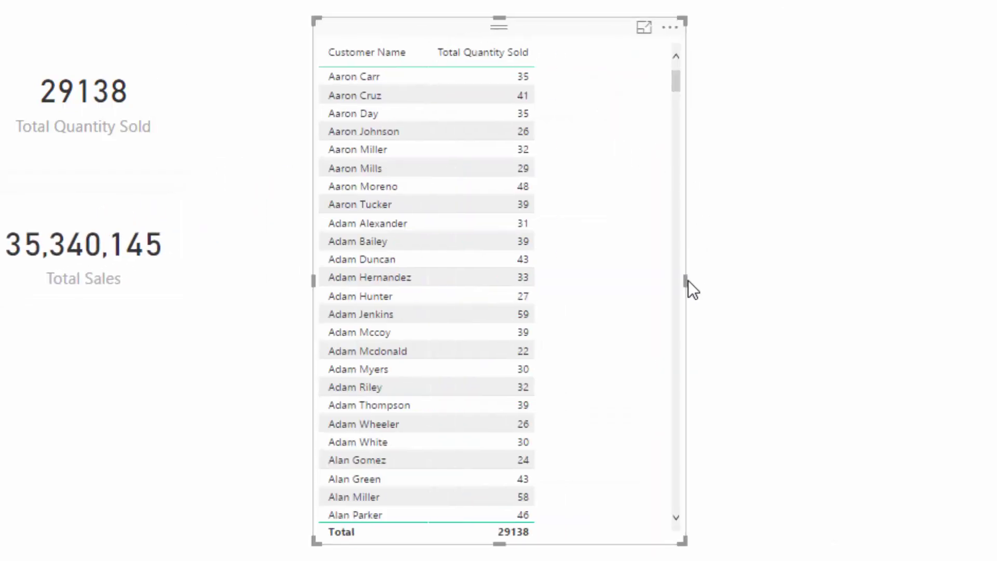
drag(685, 281, 866, 277)
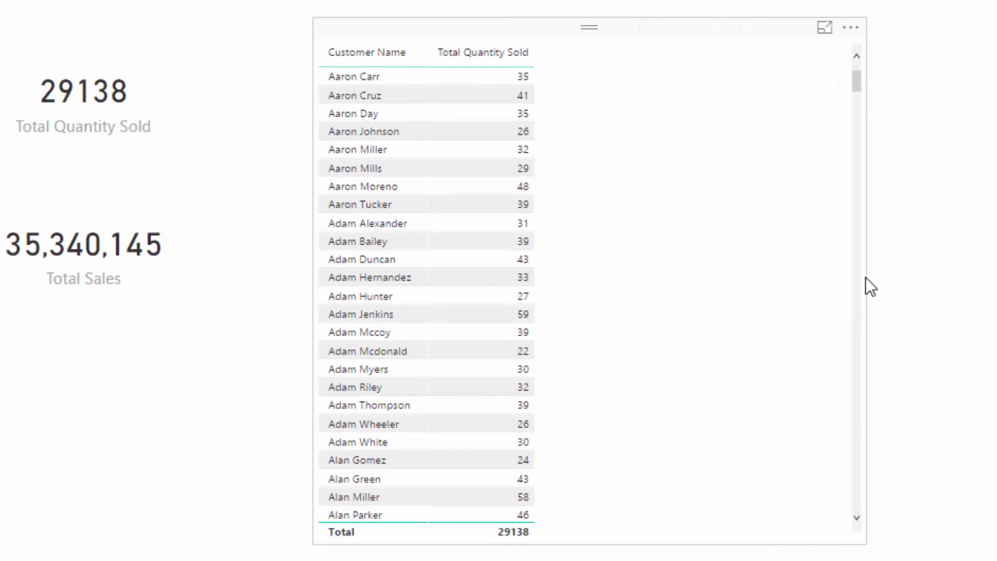
drag(871, 534, 906, 560)
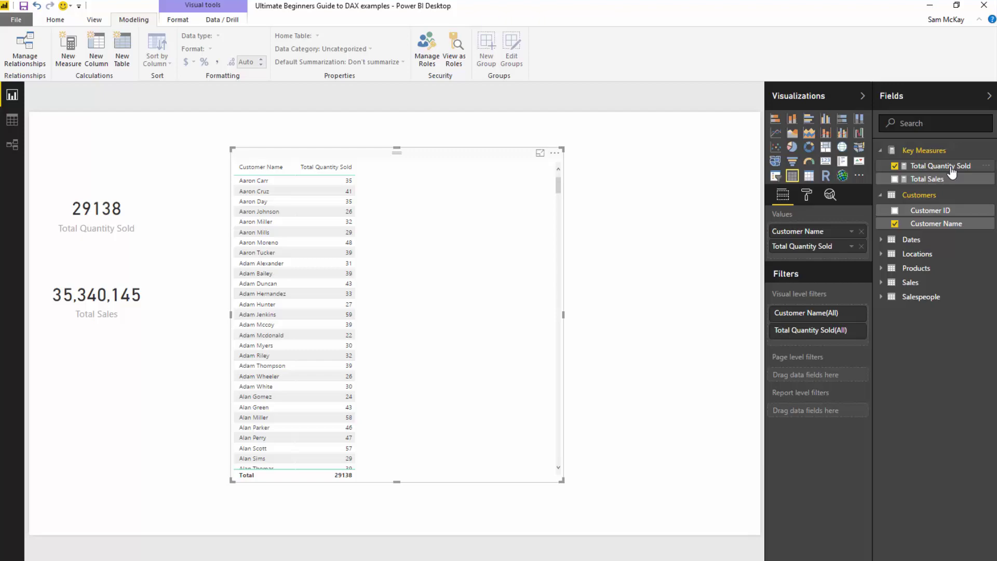
- Create the measure Average Quantity Sold = AVERAGE( Sales[Quantity] )
click(952, 167)
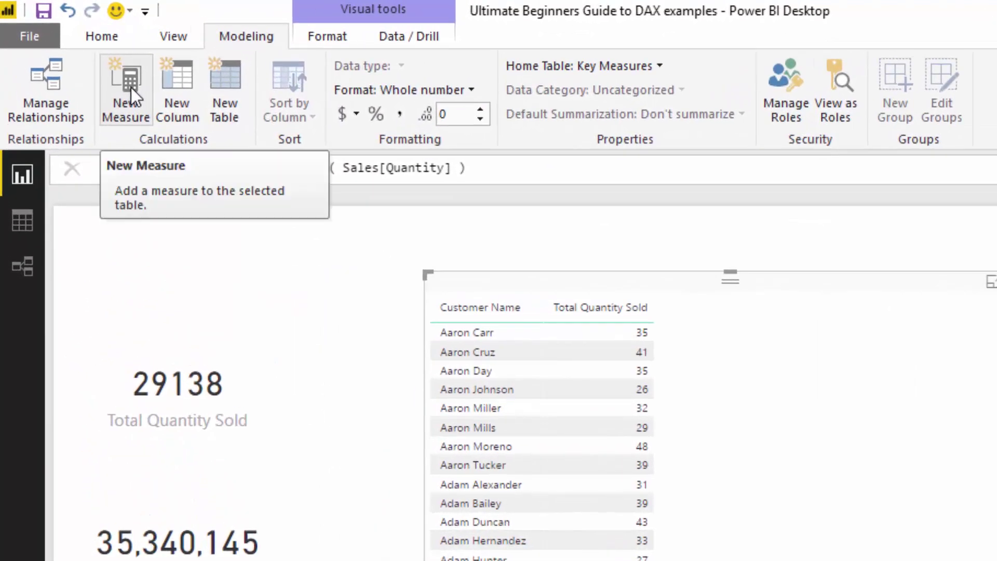
click(131, 87)
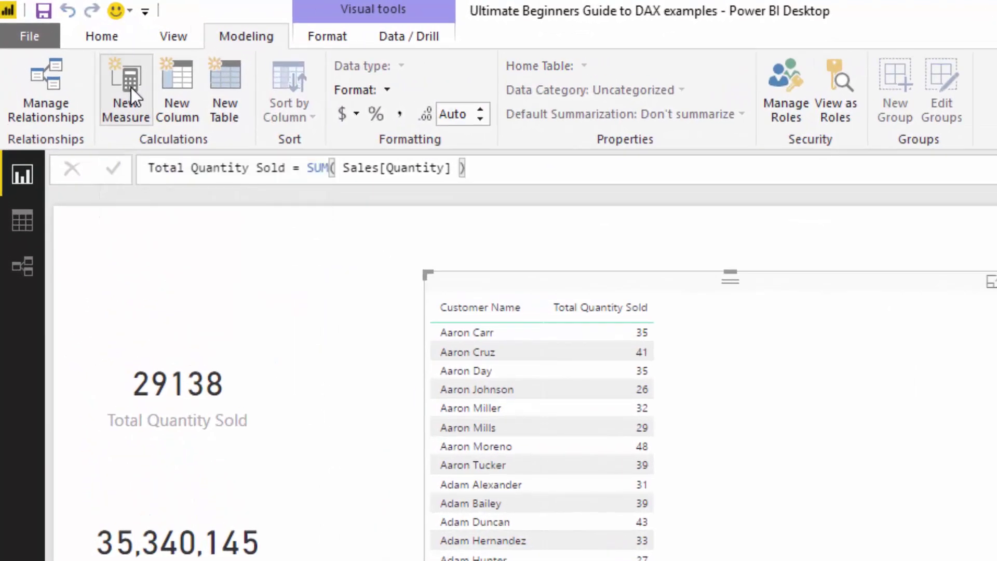
text(A)
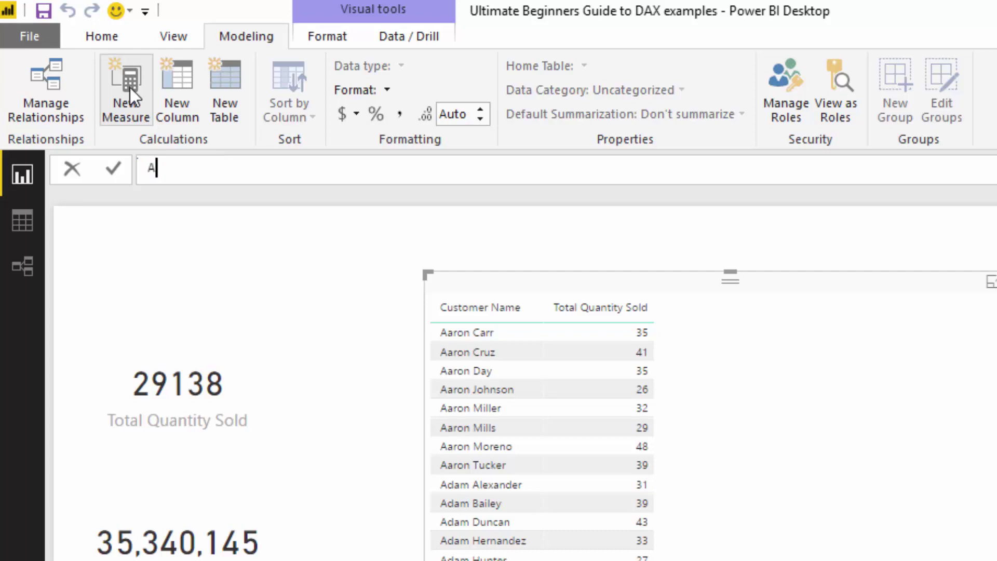
text(verage Qu)
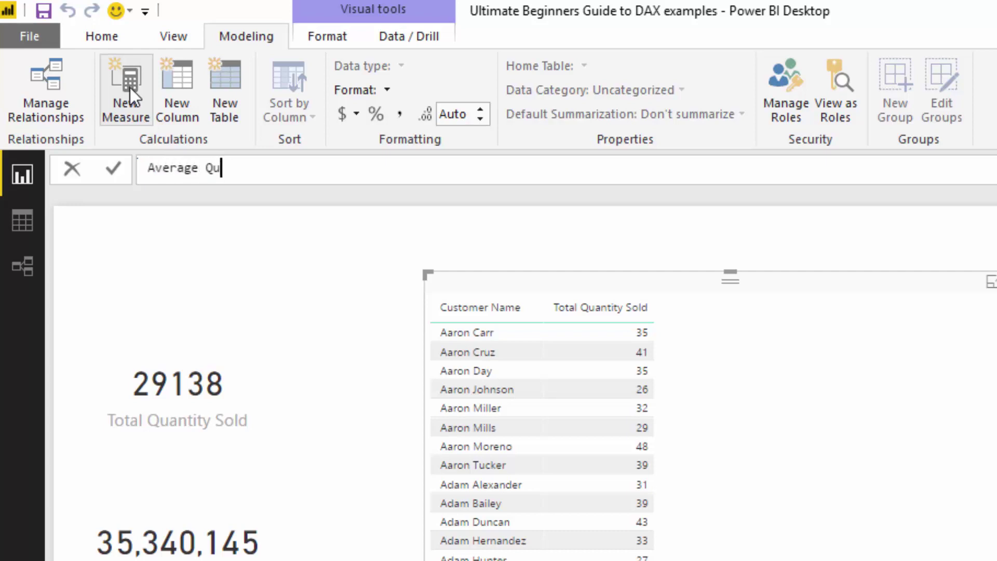
text(antity so)
text(Sold =)
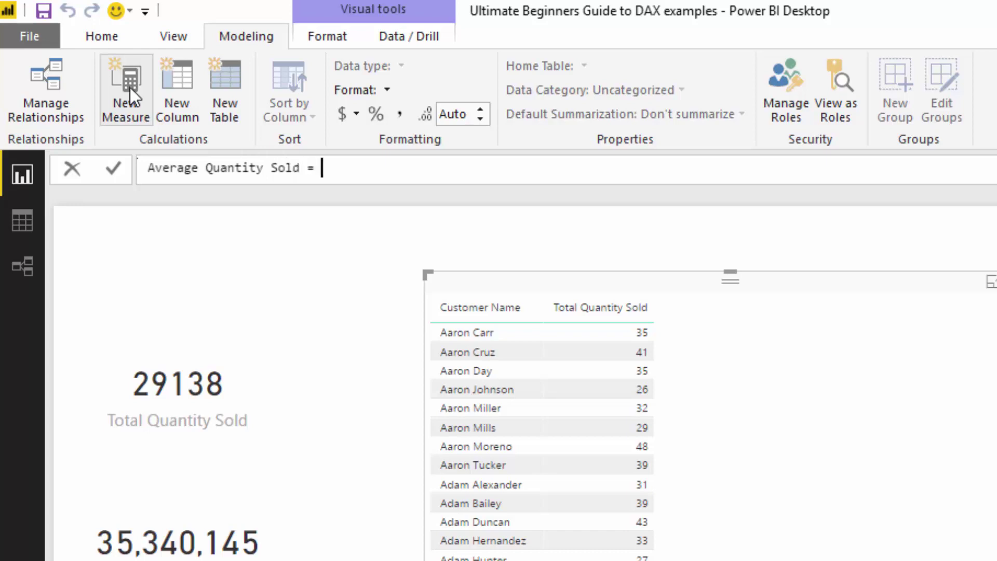
text( AV)
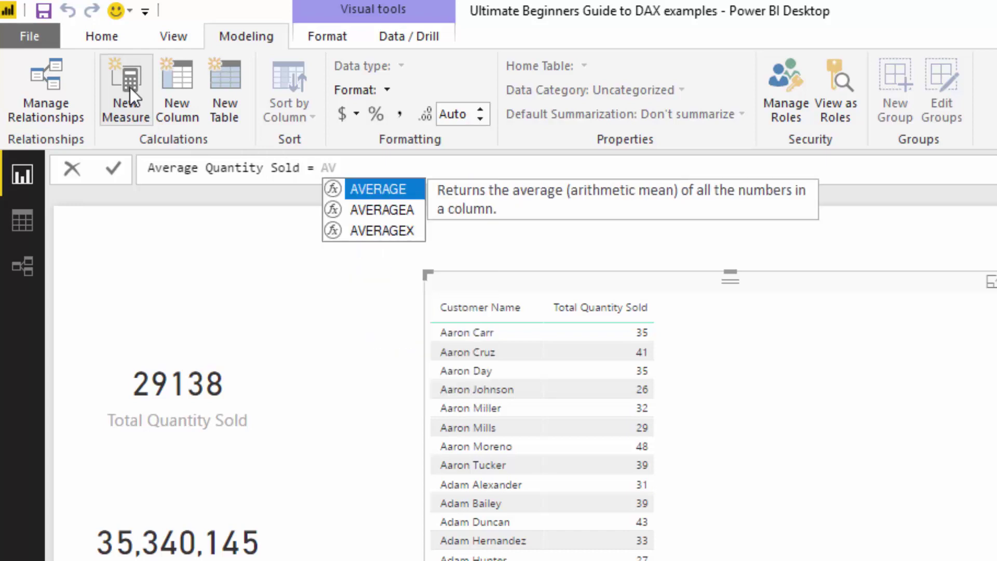
key(Tab)
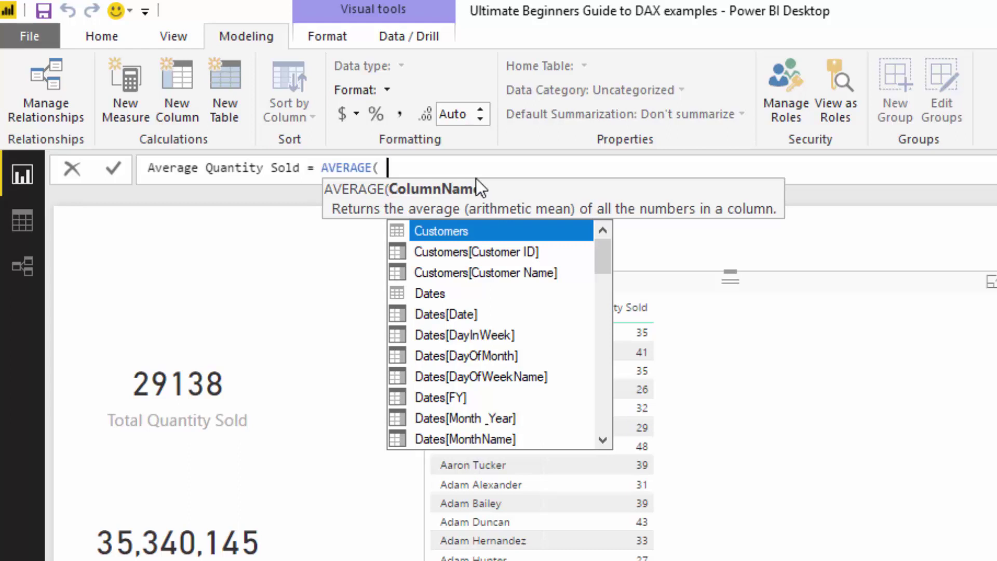
text(Total)
key(BackSpace)
key(BackSpace)
key(BackSpace)
key(BackSpace)
key(BackSpace)
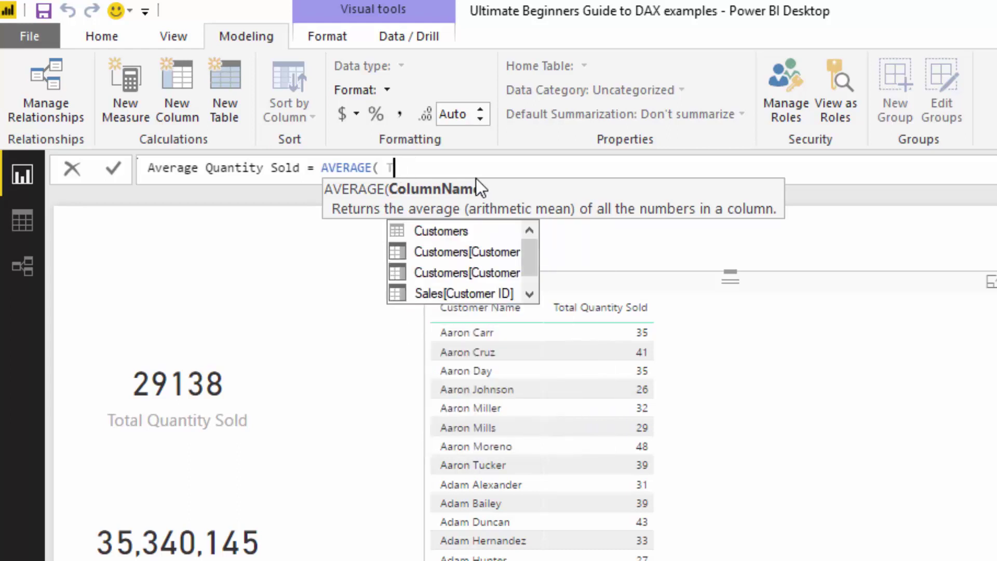
text(QU)
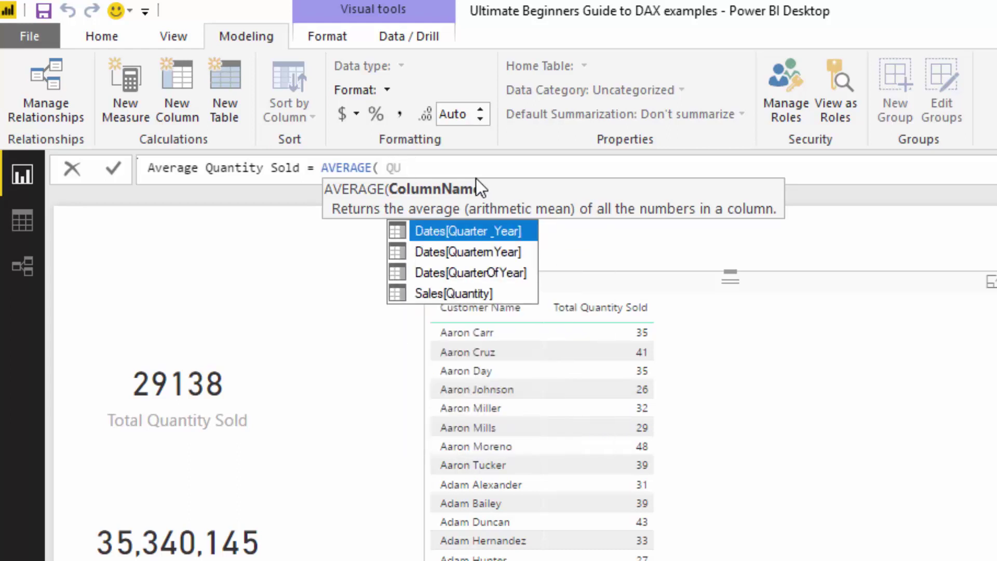
key(Down)
key(Down)
key(Tab)
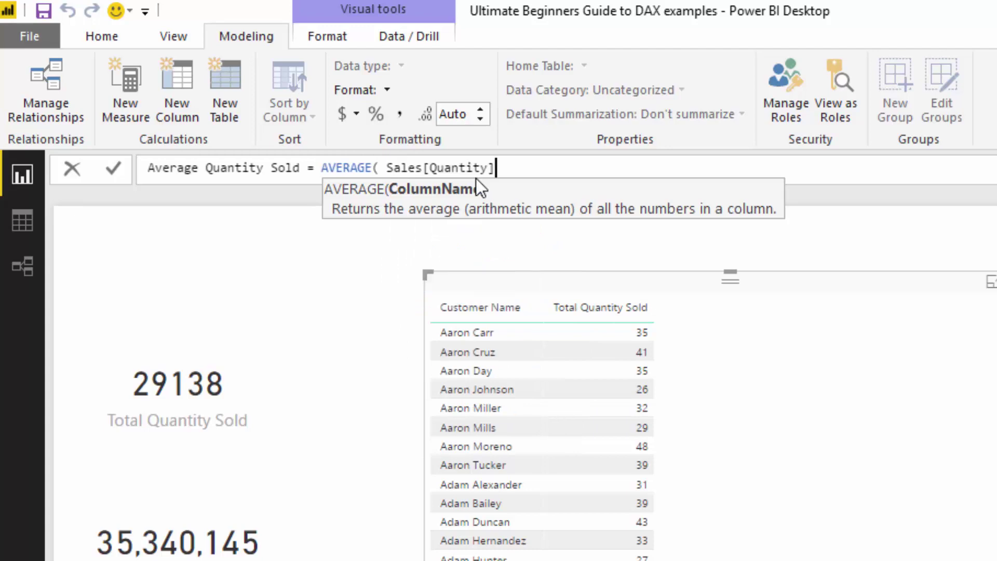
text())
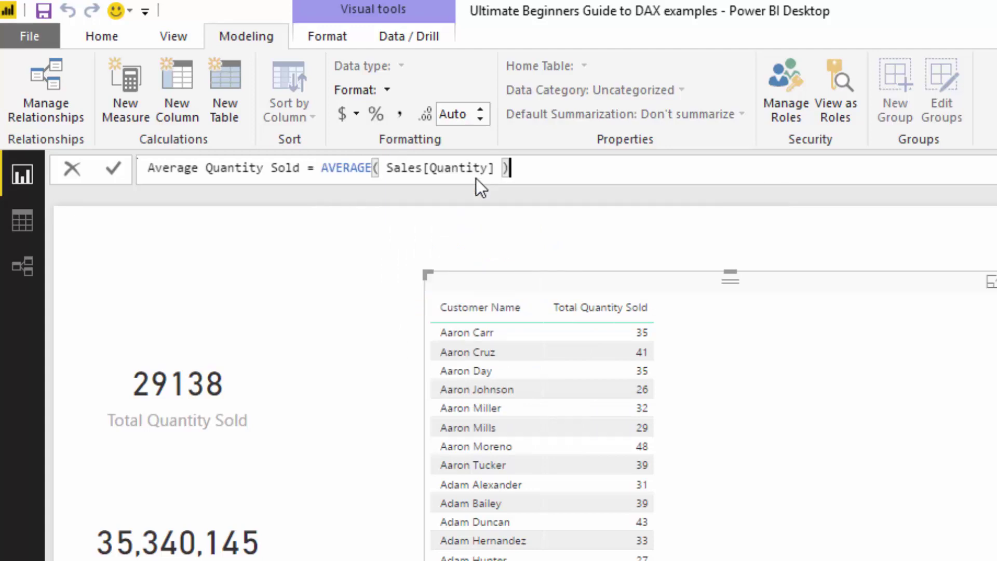
key(Return)
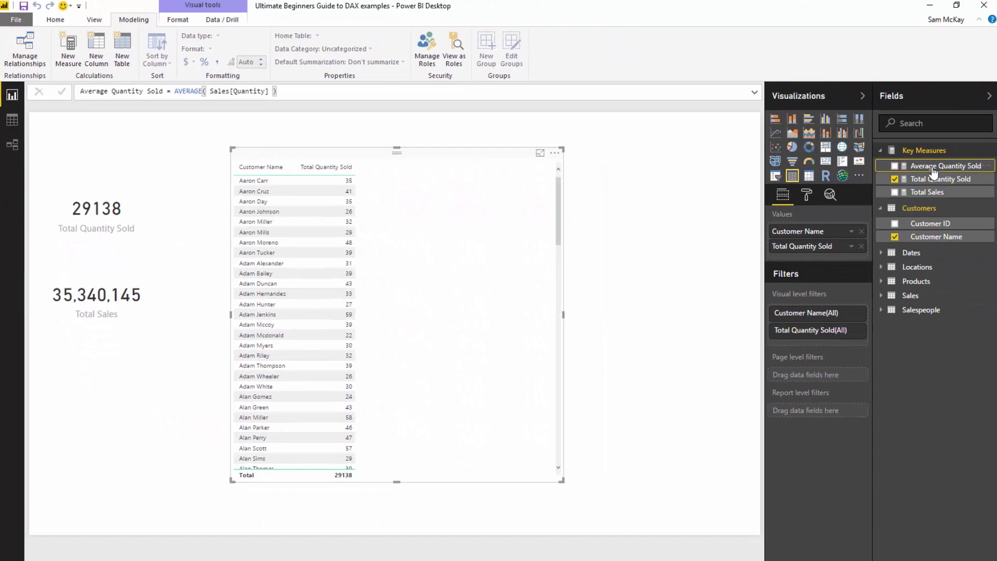
- Drop Average Quantity Sold into the customer table and drag its right edge wider
drag(933, 167, 443, 289)
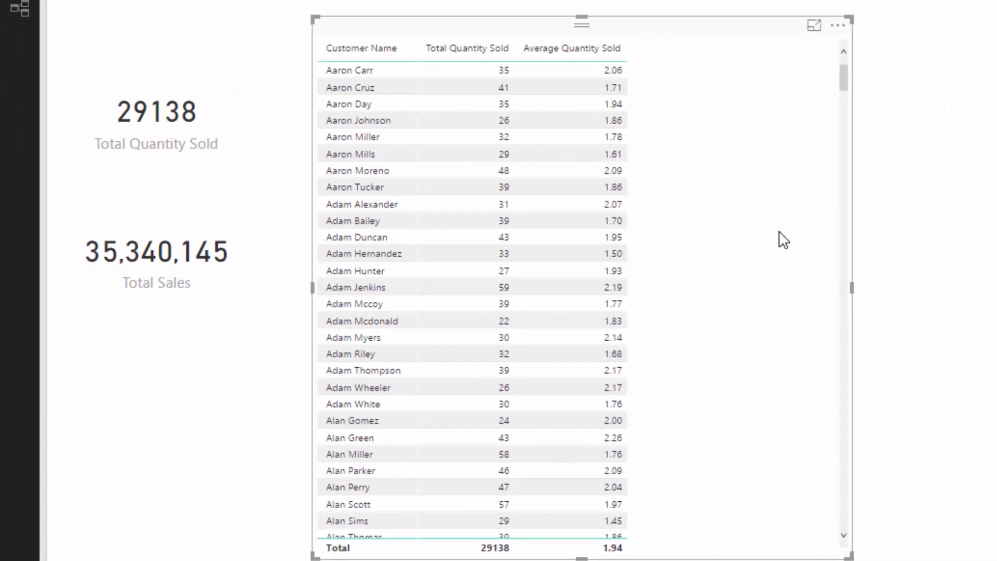
drag(850, 286, 883, 286)
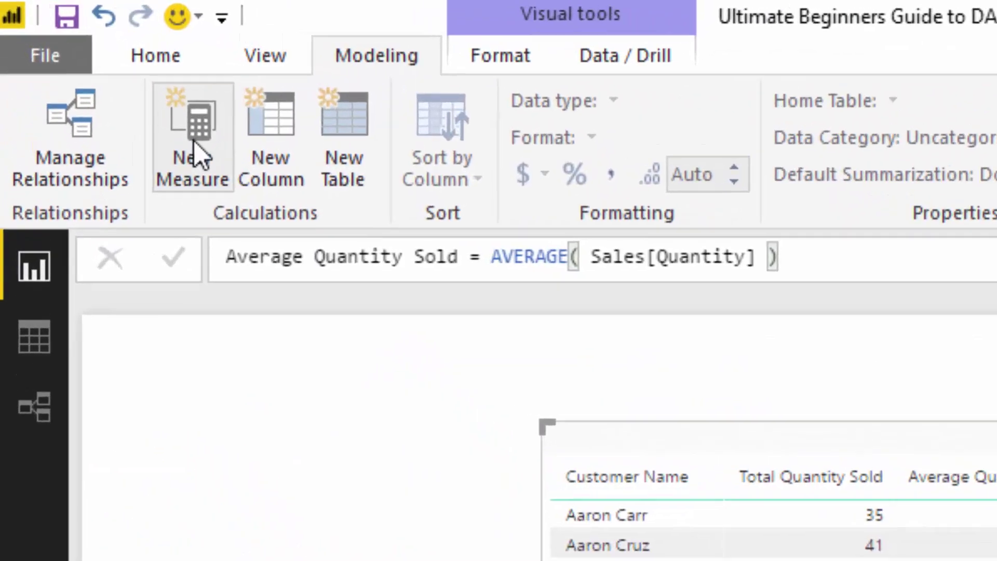
- Define Min Quantity Sold = MIN( Sales[Quantity] ) and add it as a customer table column
click(70, 54)
text(M)
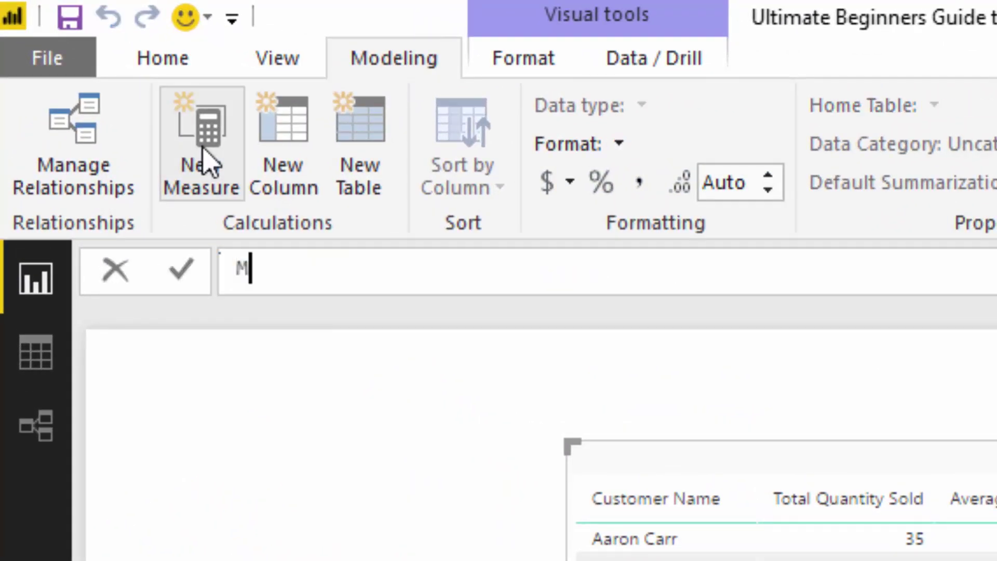
text(in QUan)
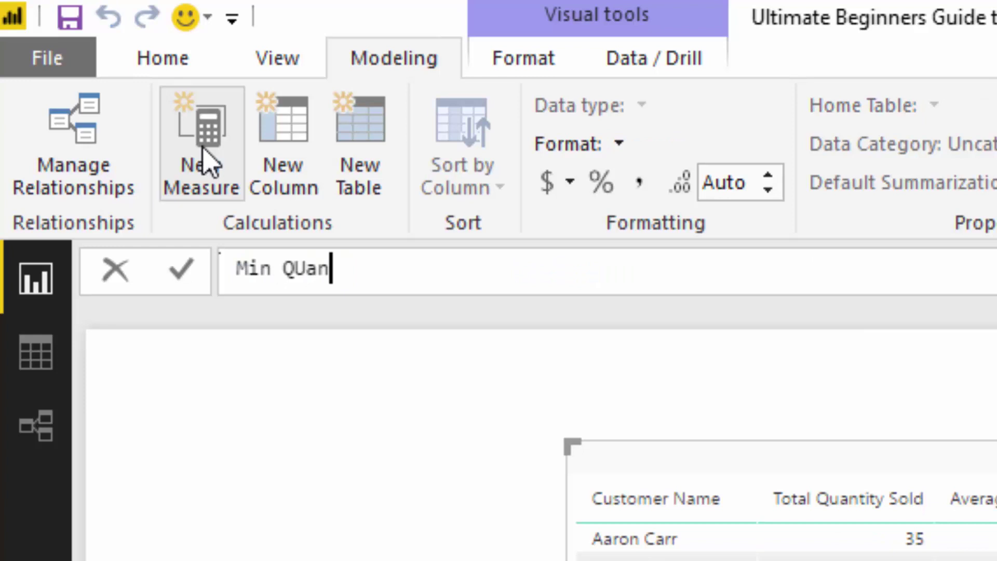
key(BackSpace)
key(BackSpace)
key(BackSpace)
text(uantity Sold = )
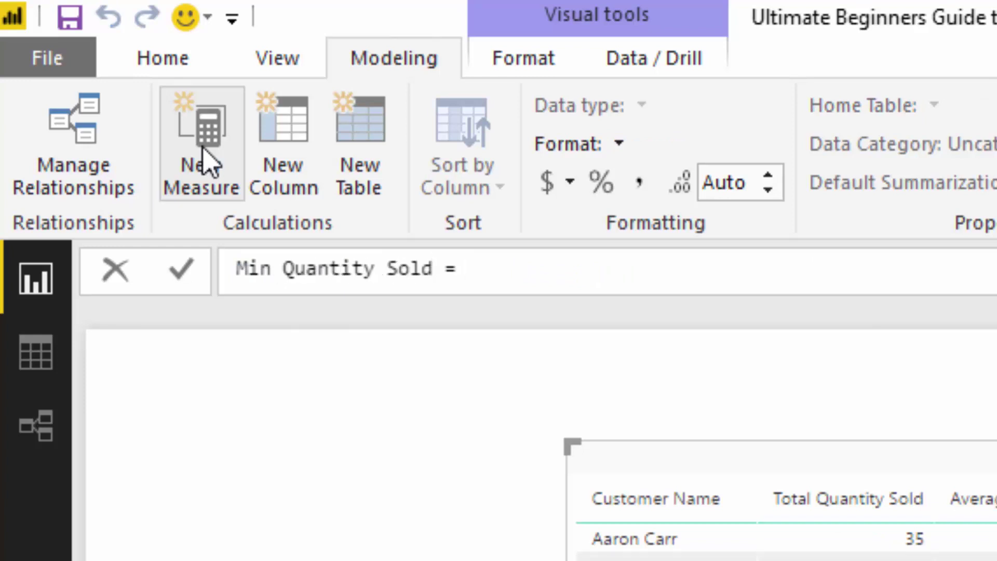
text(MIN()
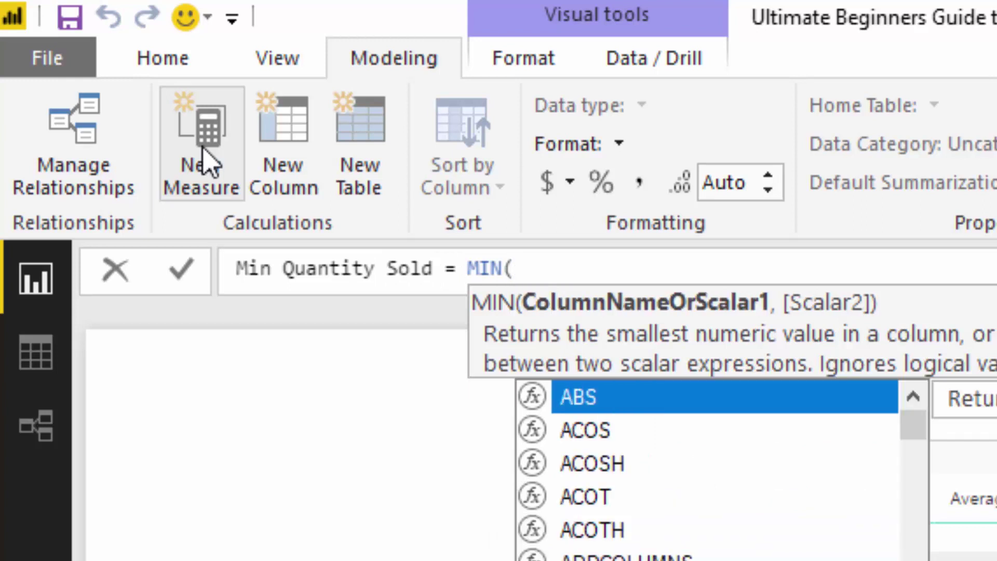
text( QU)
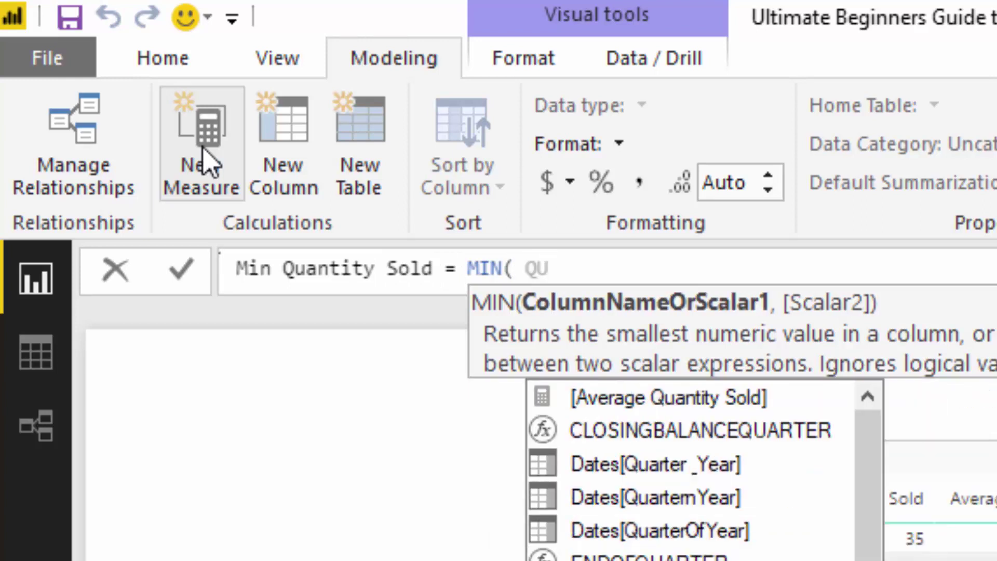
key(Tab)
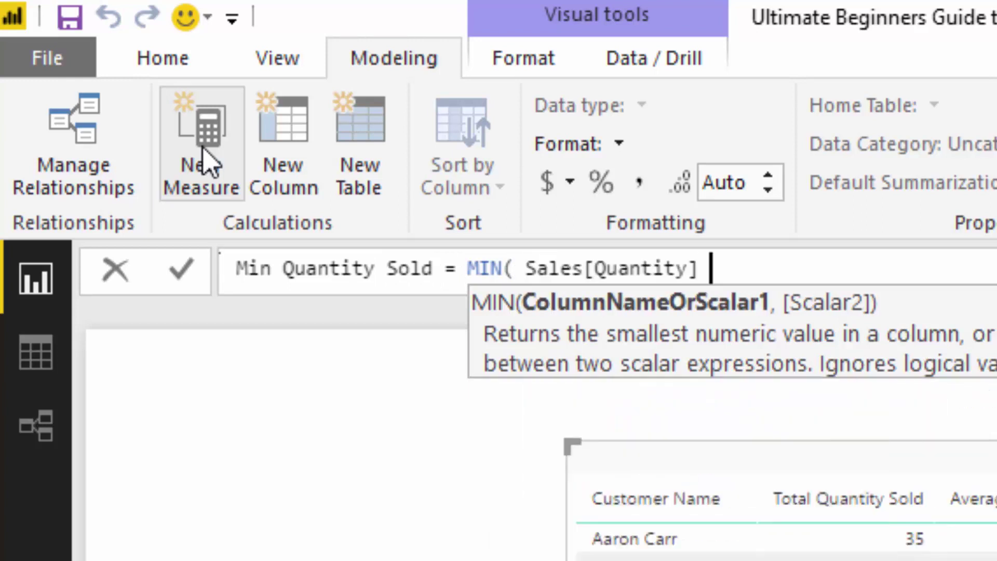
text())
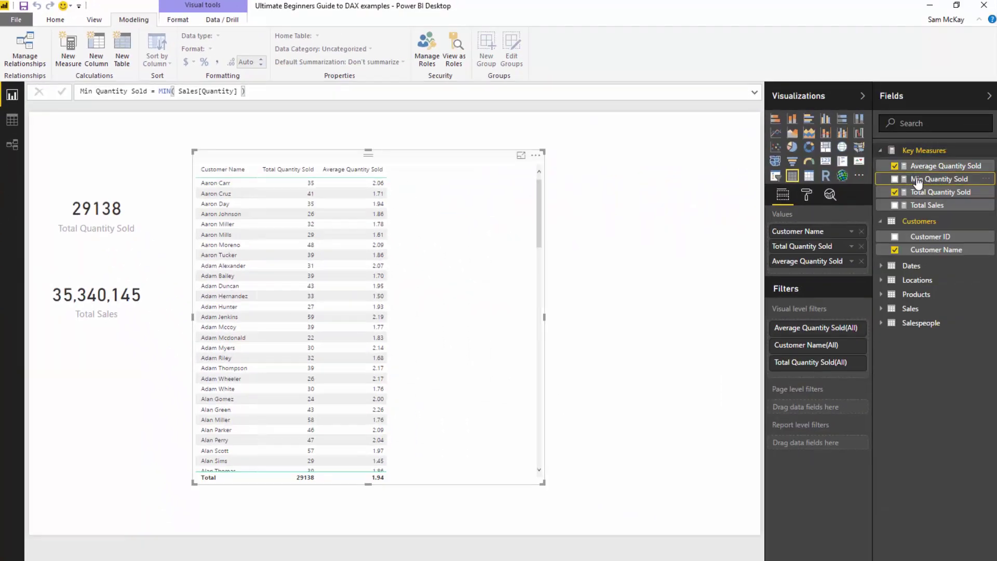
drag(917, 182, 403, 292)
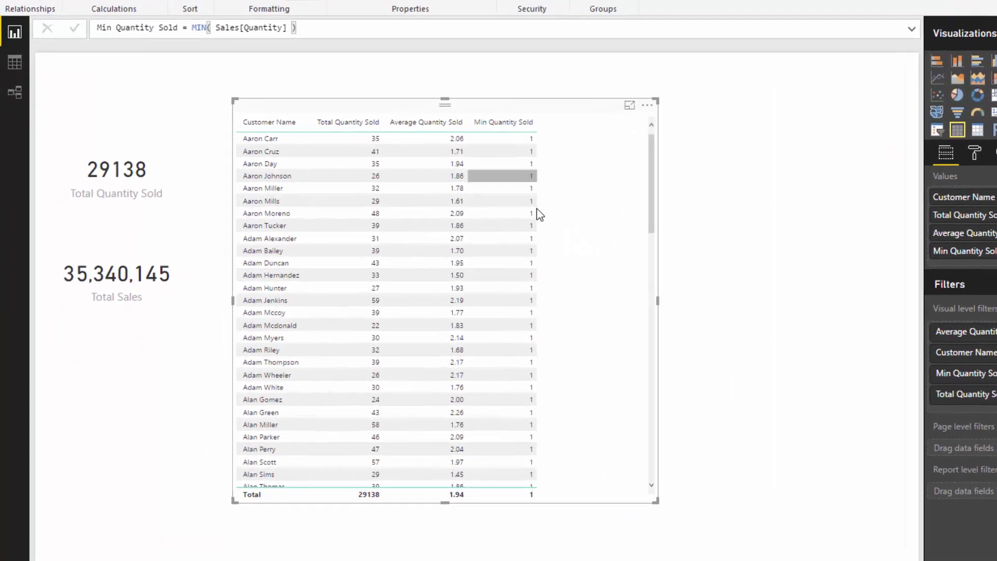
- Turn the Min Quantity Sold measure into Max Quantity Sold using MAX instead of MIN
scroll(540, 214, down, 10)
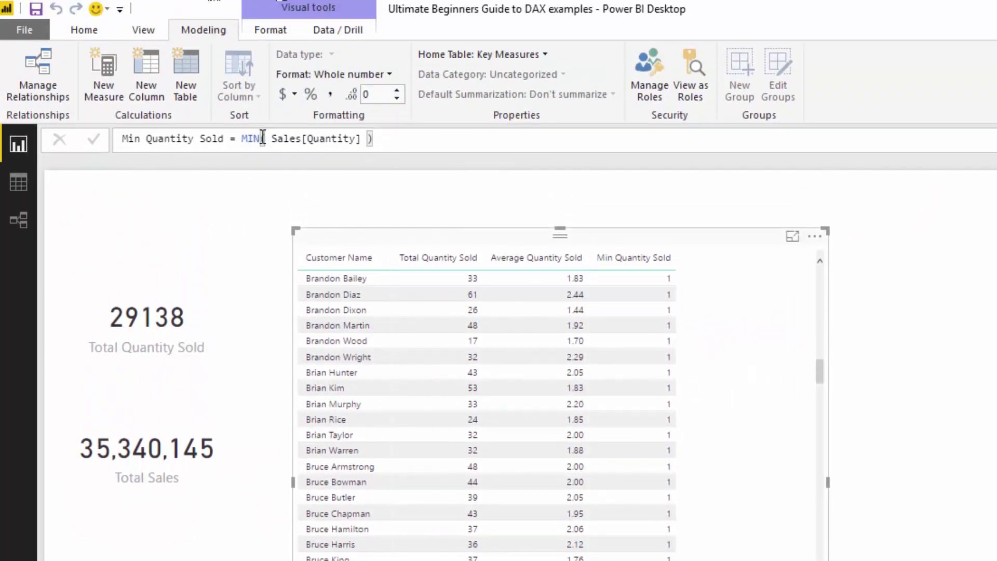
click(262, 0)
key(shift+Left)
key(shift+Left)
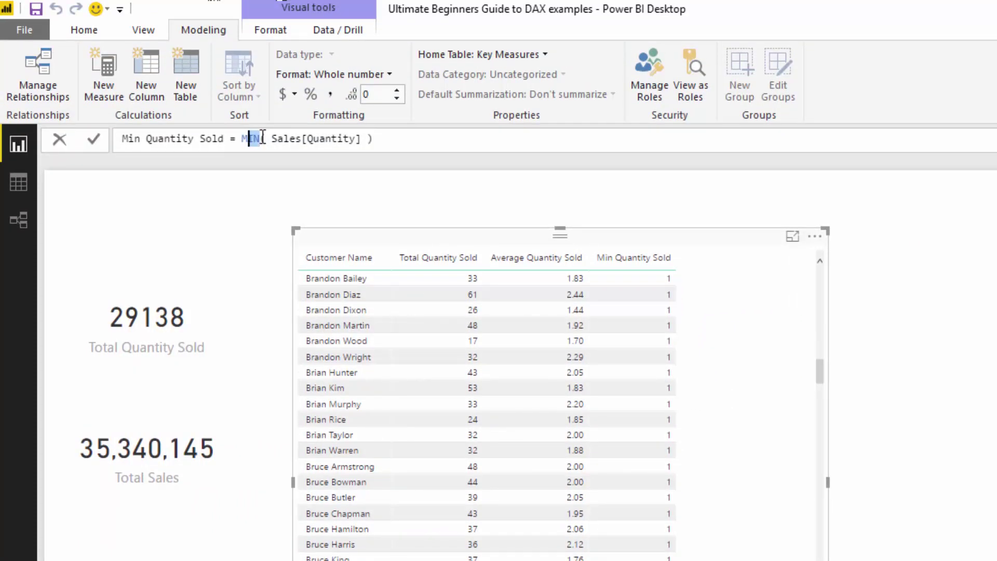
text(ax)
key(Tab)
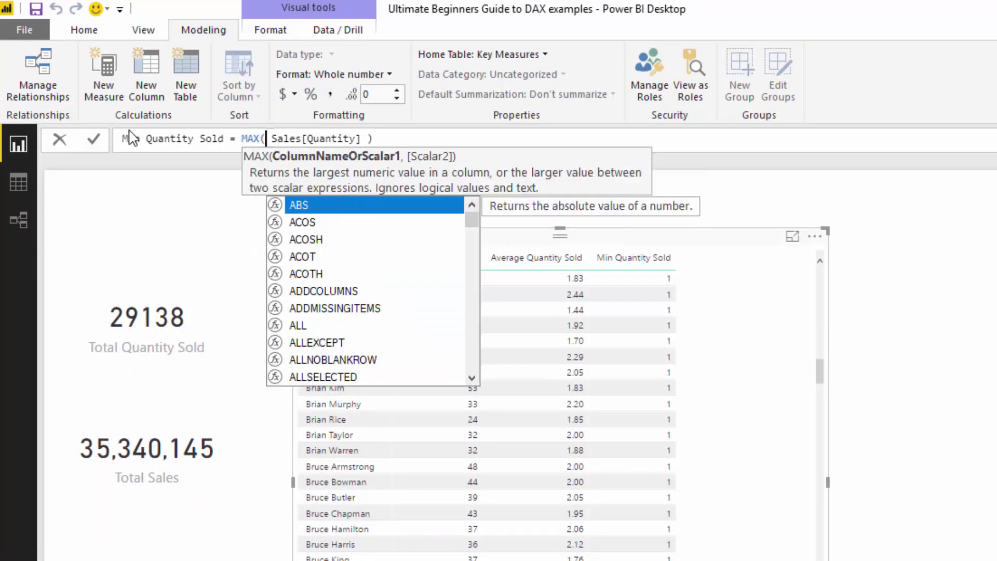
click(136, 139)
key(shift+Left)
key(shift+Left)
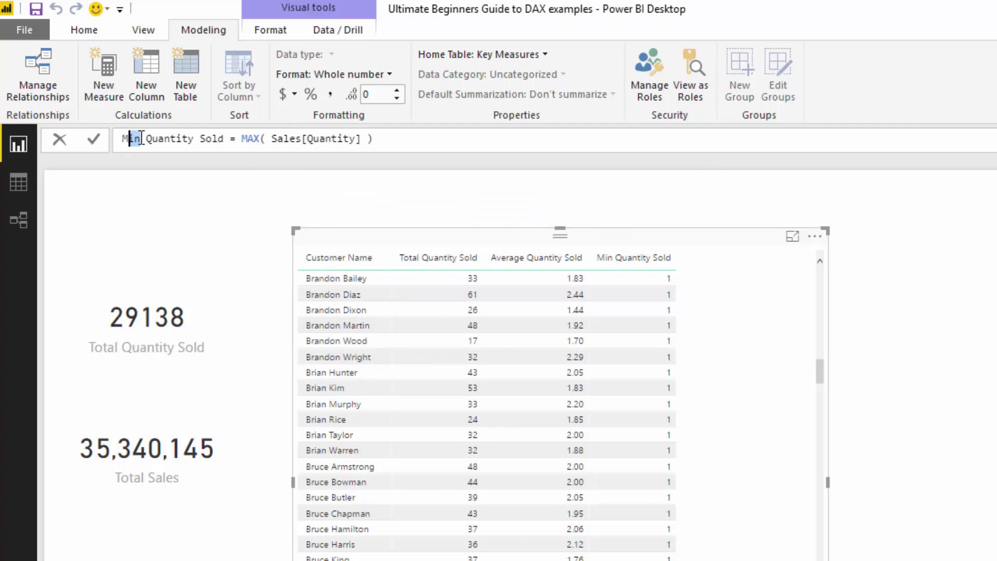
text(ax)
key(Return)
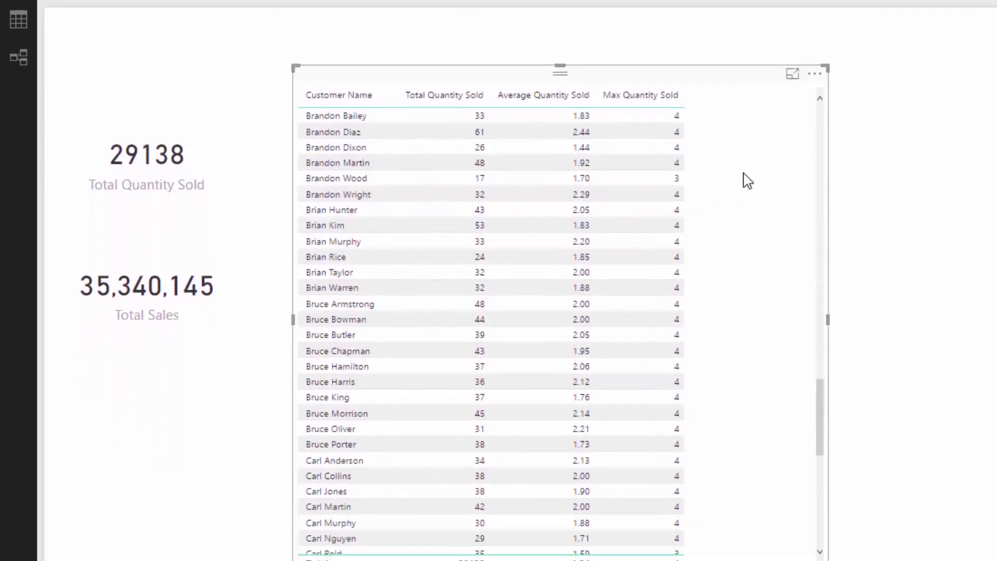
- Check the customer table's Max Quantity Sold column and shift the table slightly right
scroll(748, 181, down, 15)
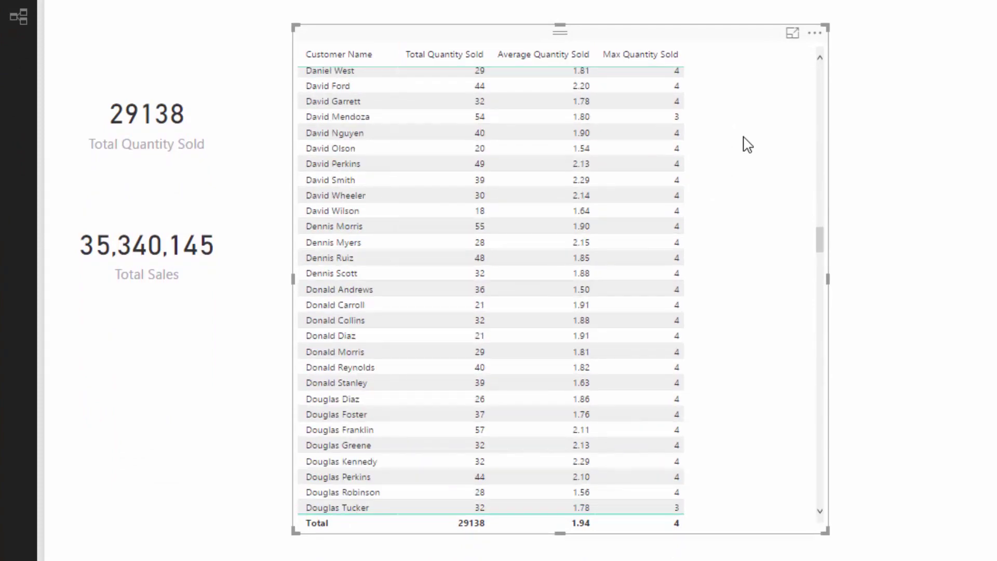
scroll(747, 144, down, 10)
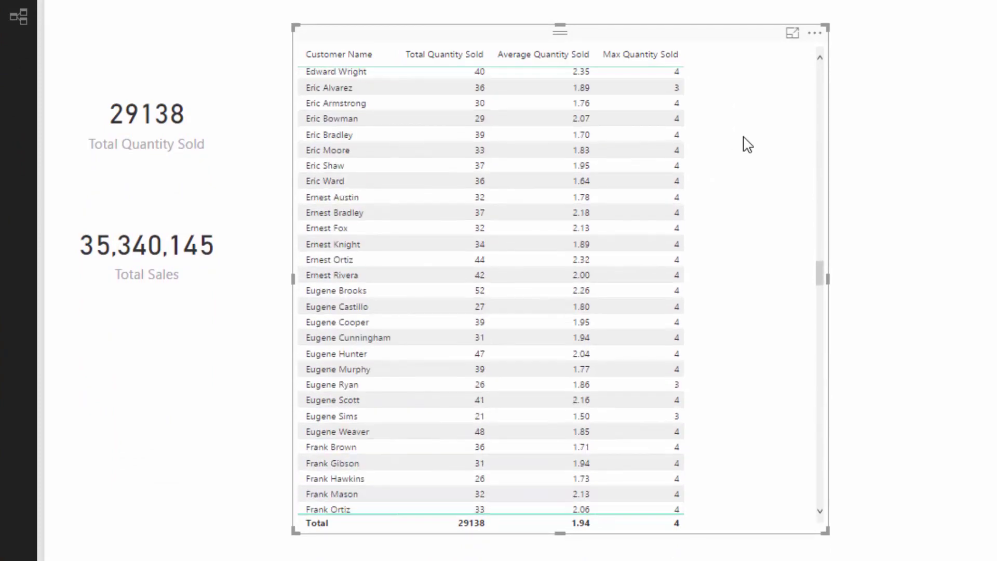
scroll(748, 144, down, 1)
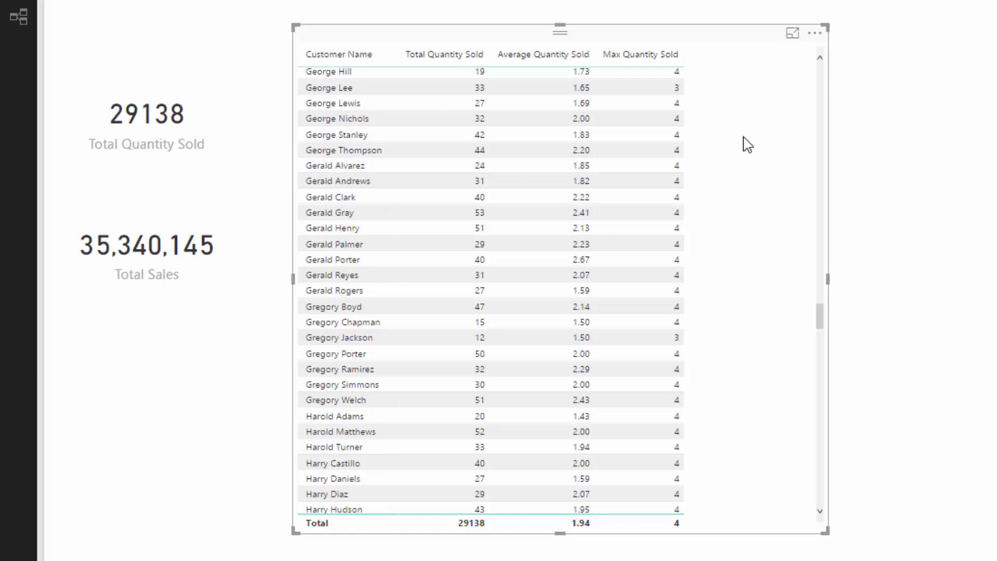
scroll(747, 144, down, 10)
scroll(748, 144, up, 10)
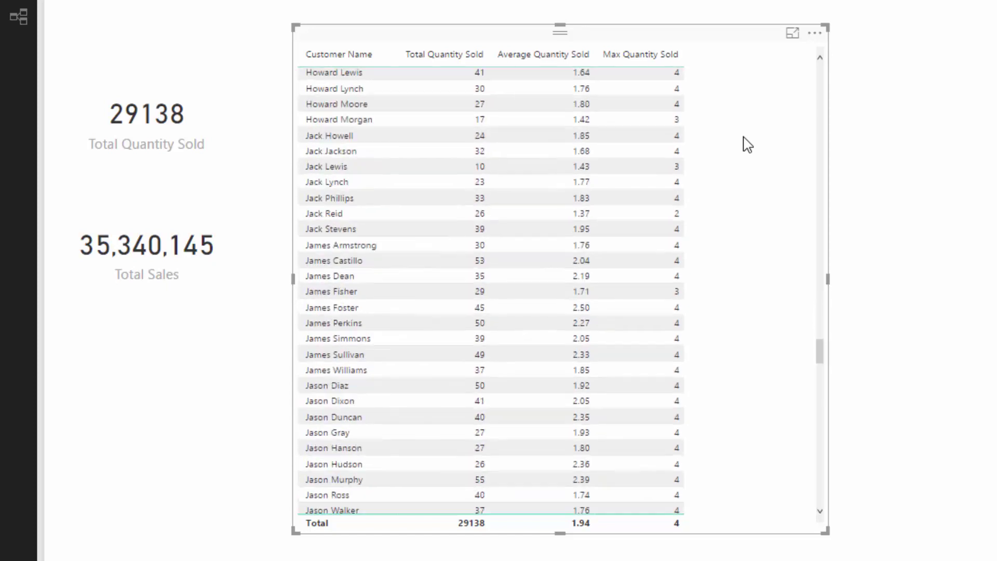
drag(723, 33, 750, 34)
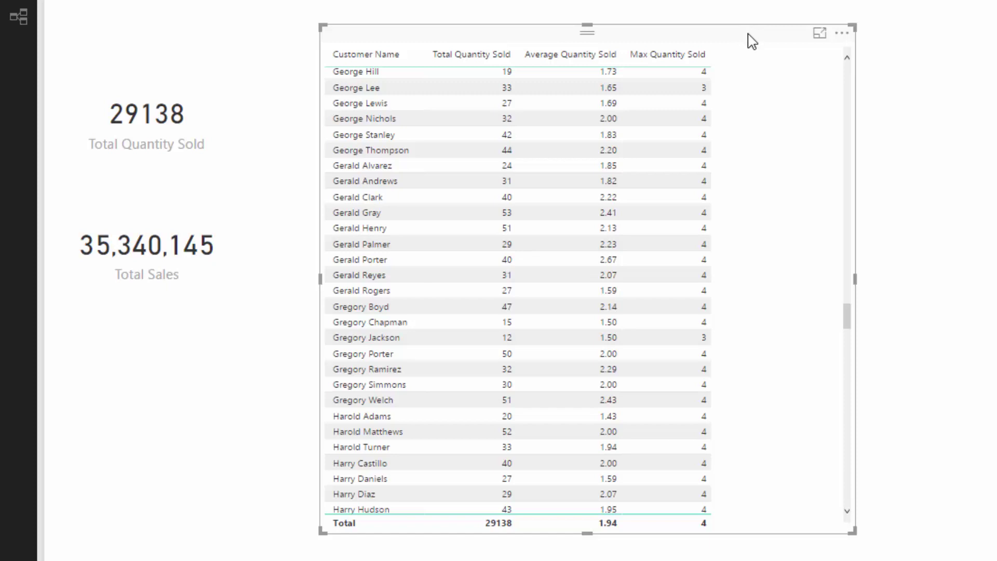
- Widen the customer table and add the Sales Quantity field, summed per customer to 29138
drag(750, 36, 732, 27)
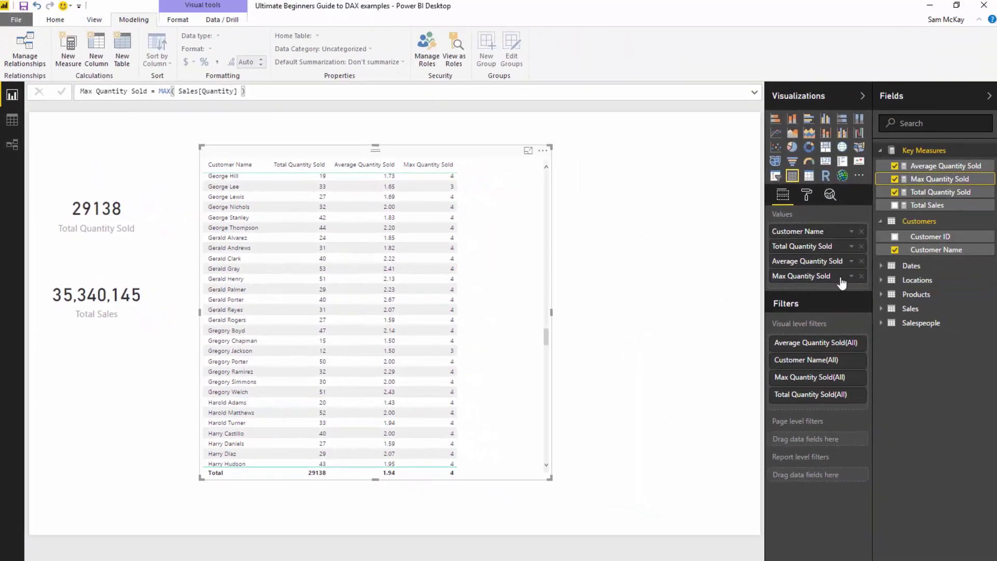
click(881, 309)
drag(552, 312, 606, 312)
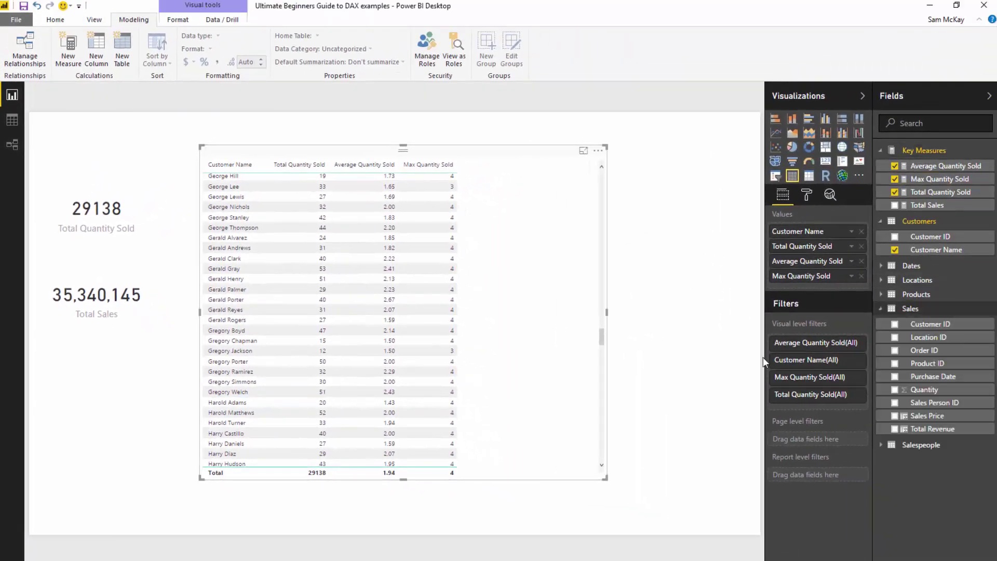
drag(924, 389, 521, 291)
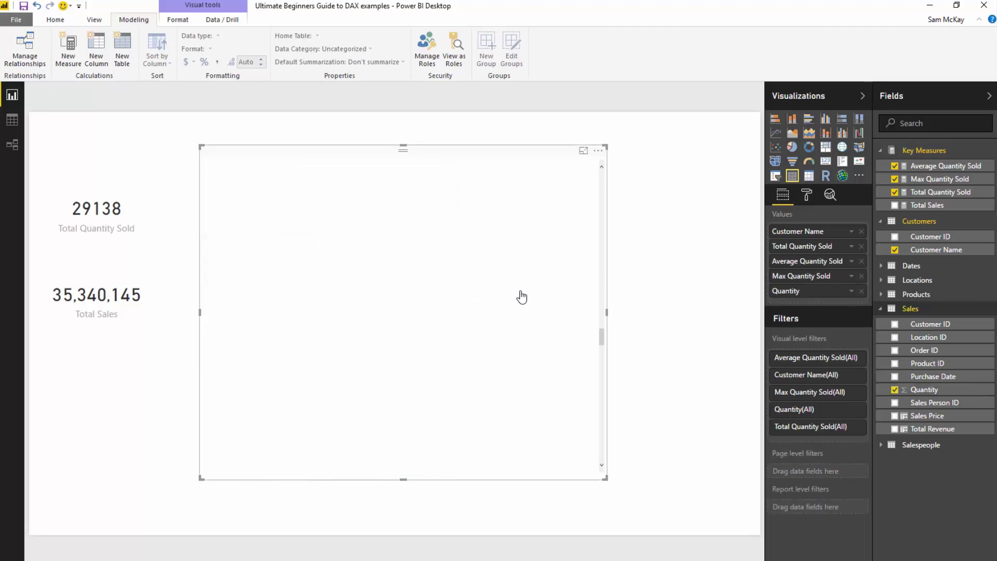
click(851, 291)
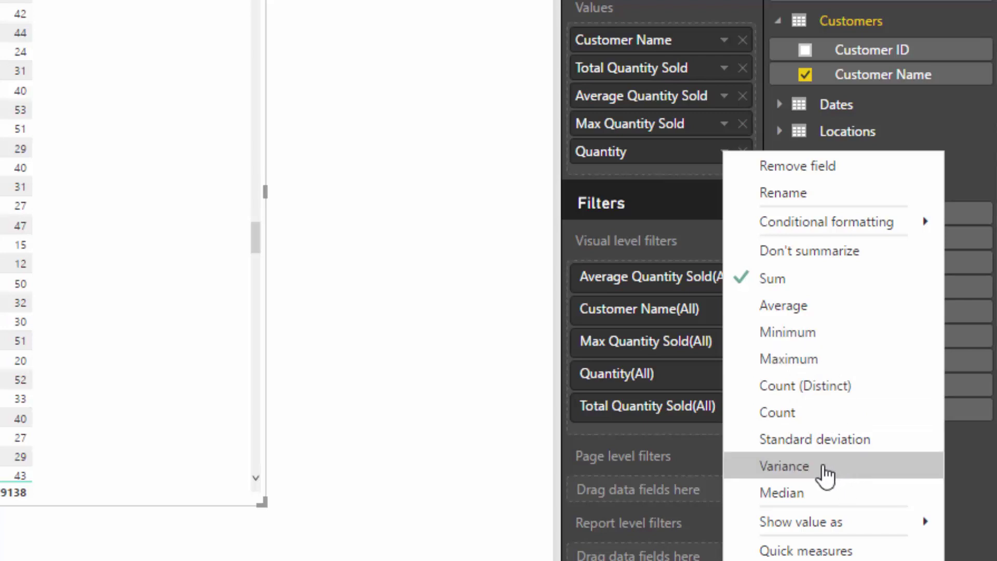
click(192, 142)
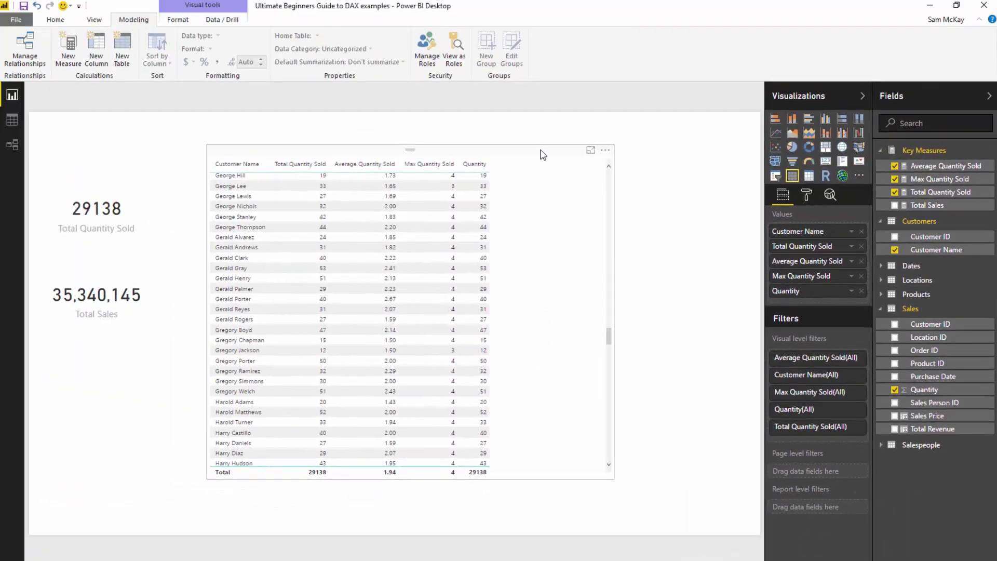
- Nudge the customer table left and show Quantity's aggregation choices (Sum, Average, Count)
drag(543, 155, 529, 157)
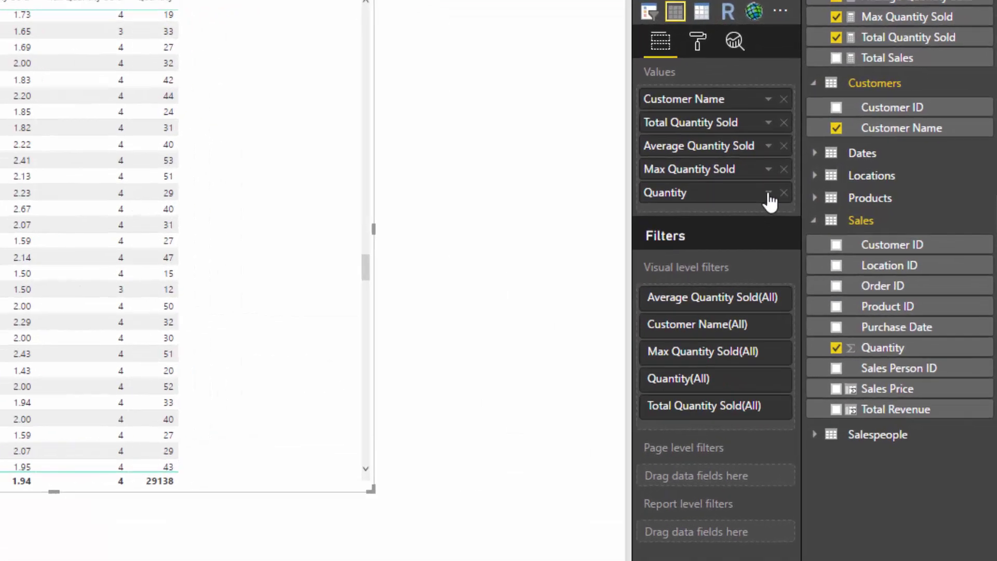
click(768, 194)
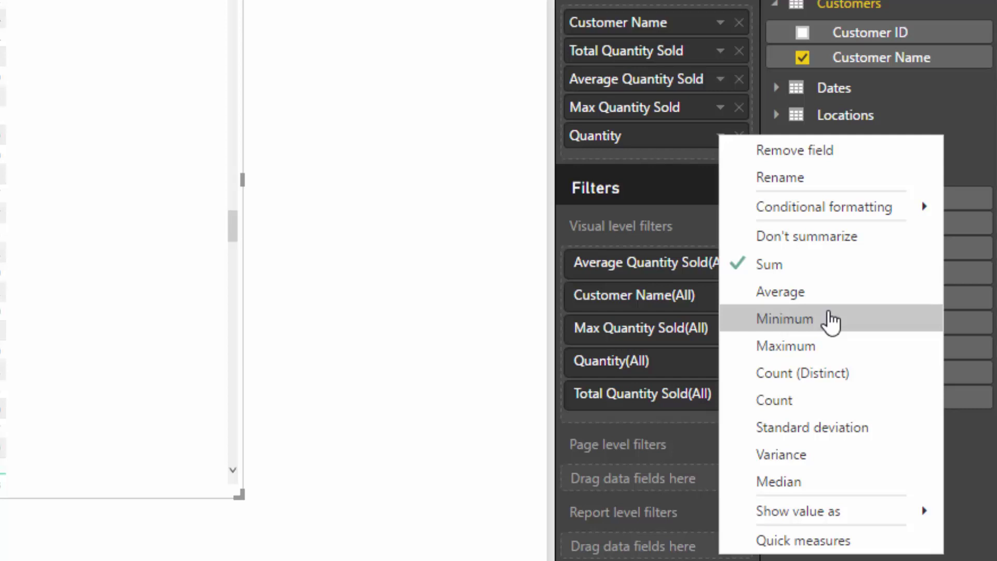
- Keep Quantity as Sum and inspect the SUM( Sales[Quantity] ) formula, then Max Quantity Sold's MAX formula
click(167, 210)
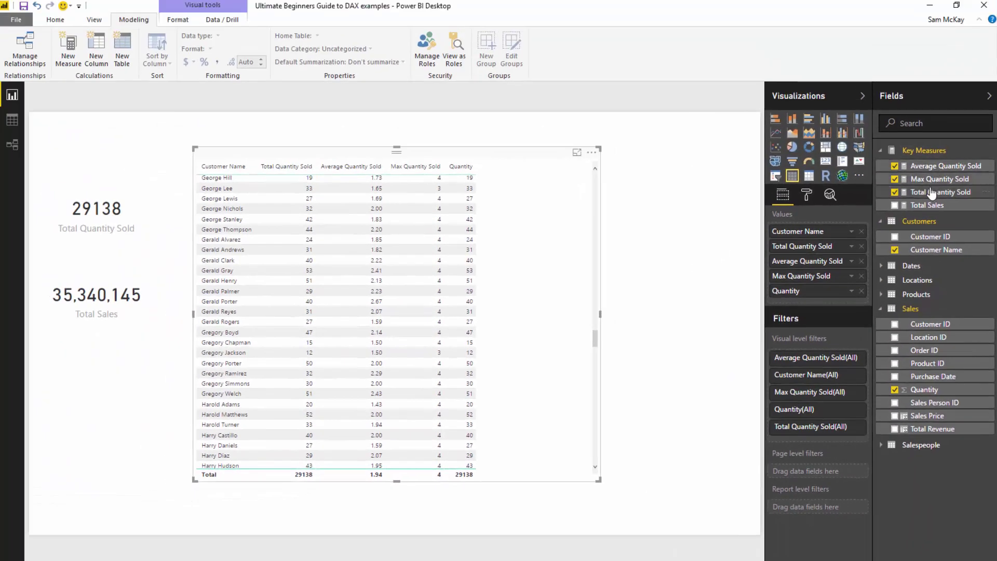
click(932, 192)
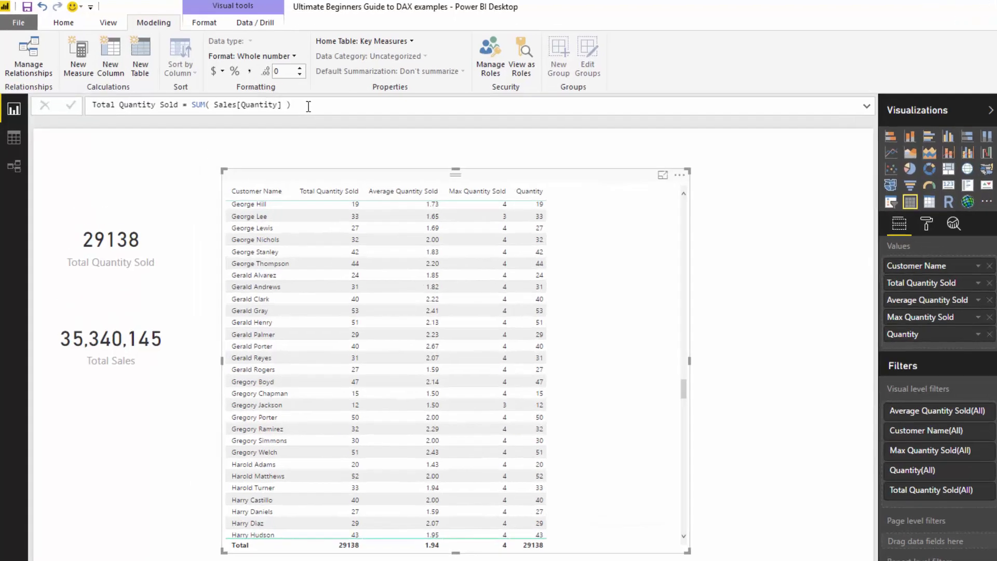
drag(308, 106, 191, 105)
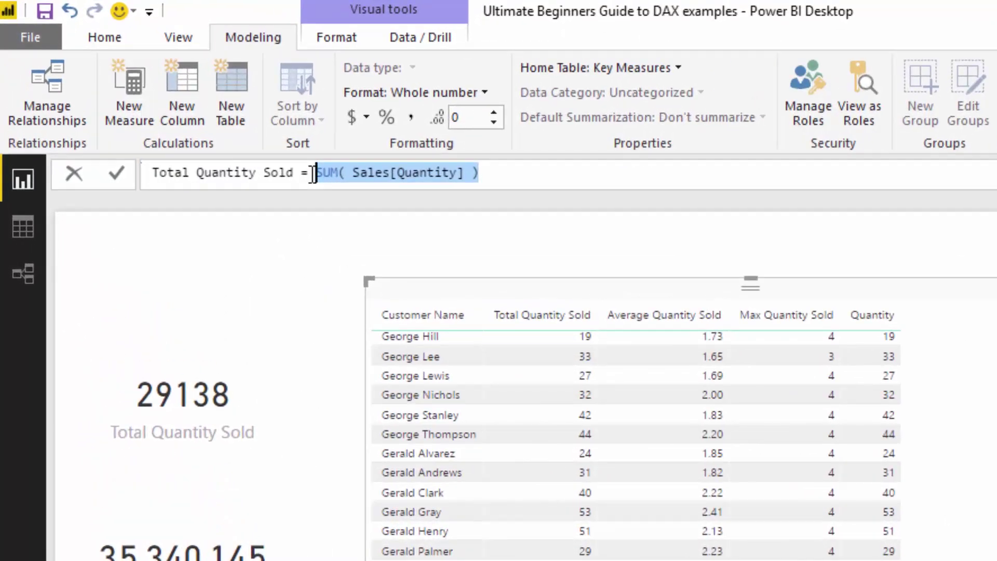
click(314, 174)
double_click(313, 174)
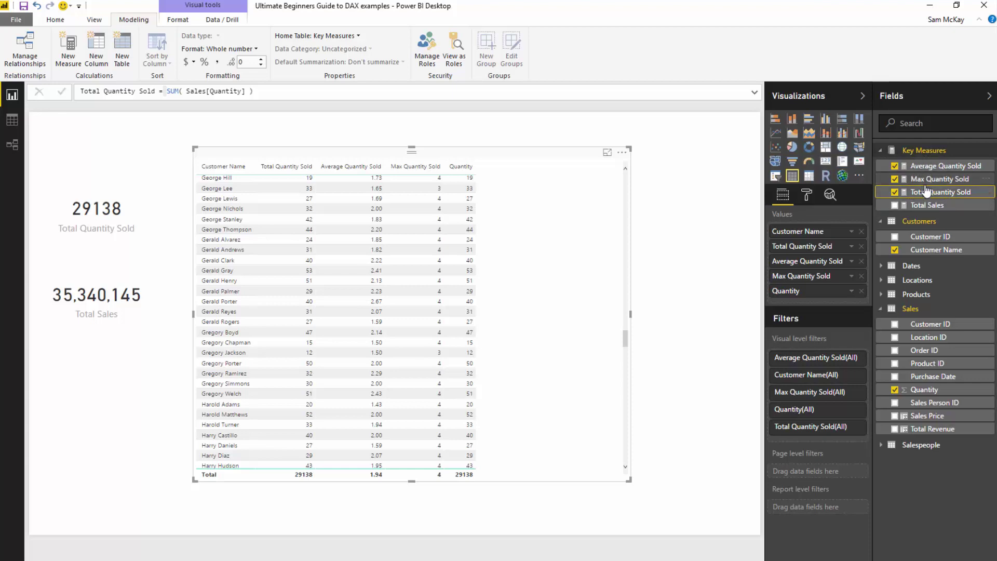
click(927, 181)
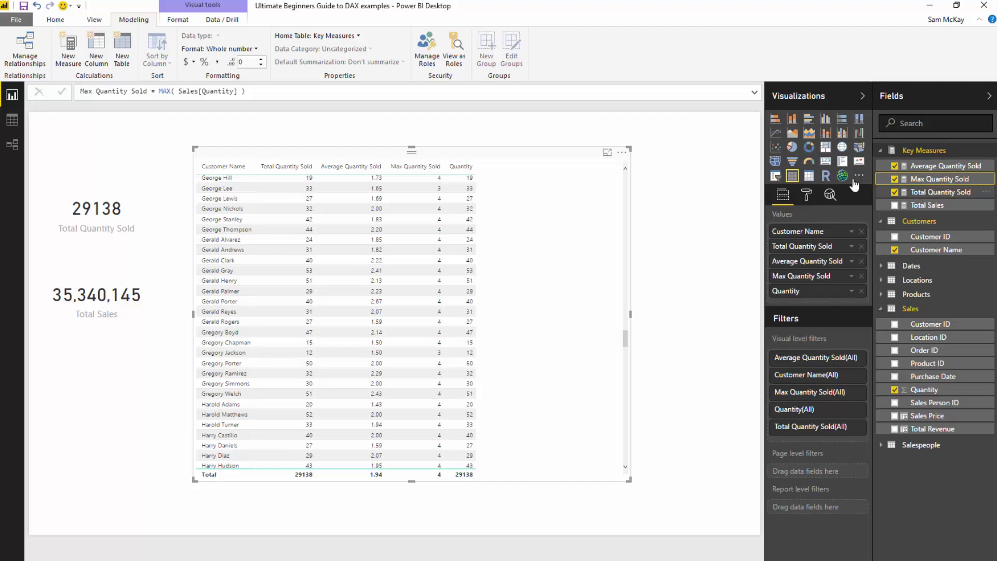
- Create the measure Total Transactions = COUNTROWS( Sales ) in Key Measures
click(940, 192)
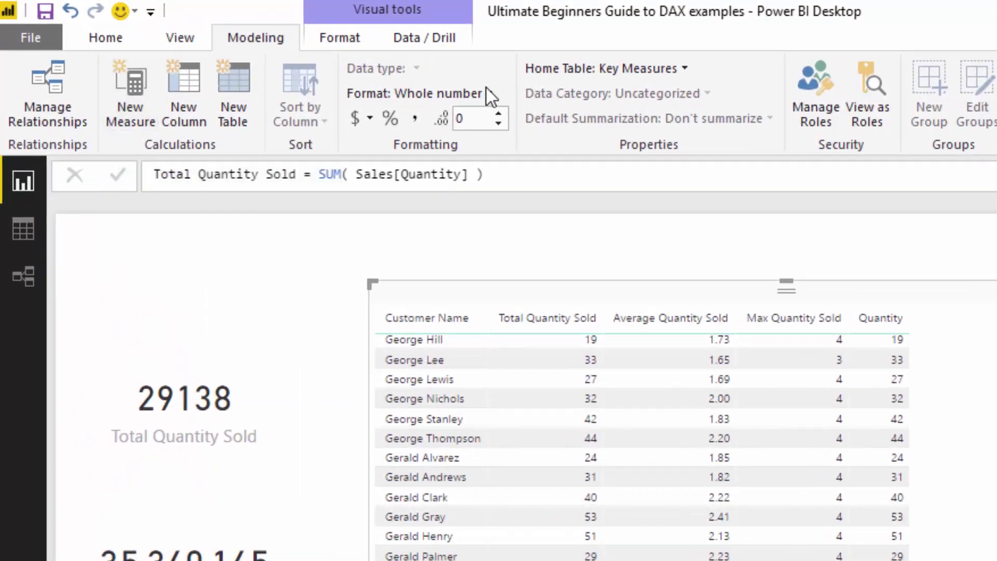
text(Tota)
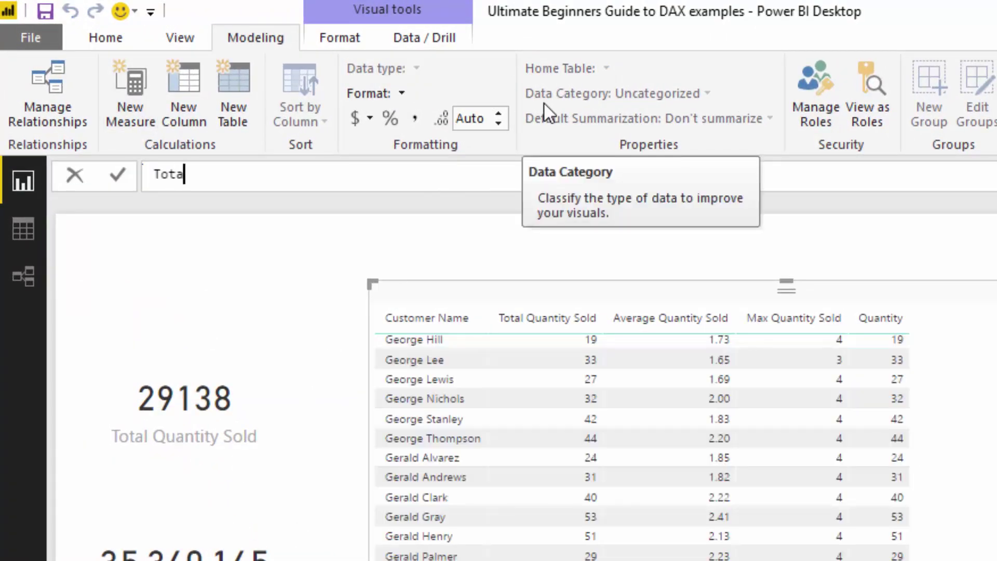
text(l Transac)
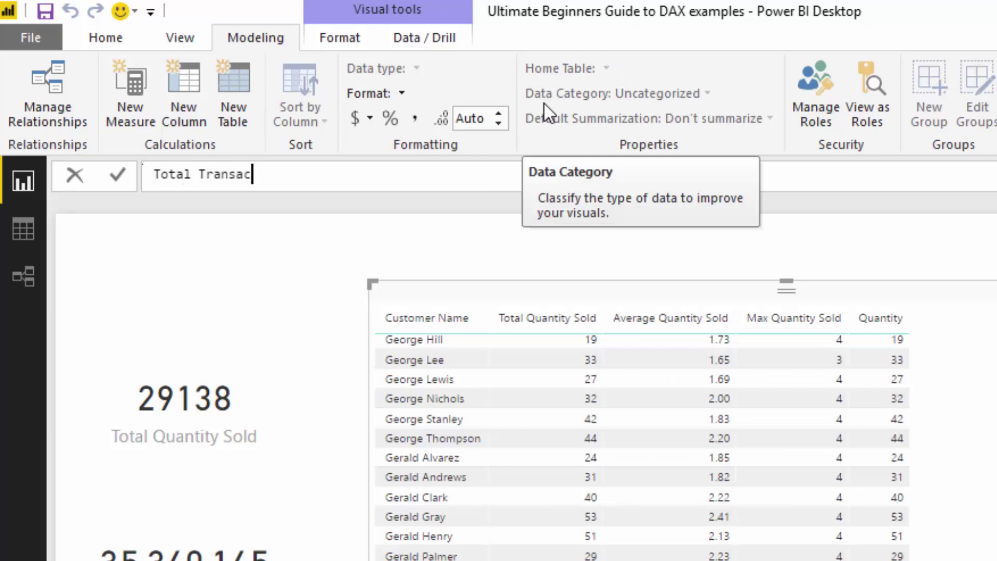
text(tion)
key(BackSpace)
key(BackSpace)
text(ions = CO)
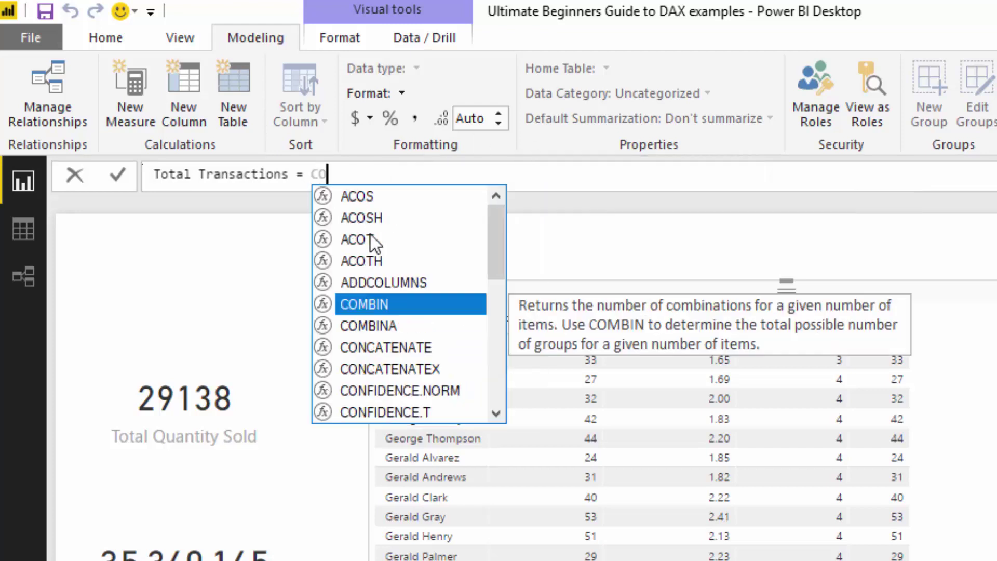
text(UN)
key(Down)
key(Down)
key(Down)
key(Down)
key(Tab)
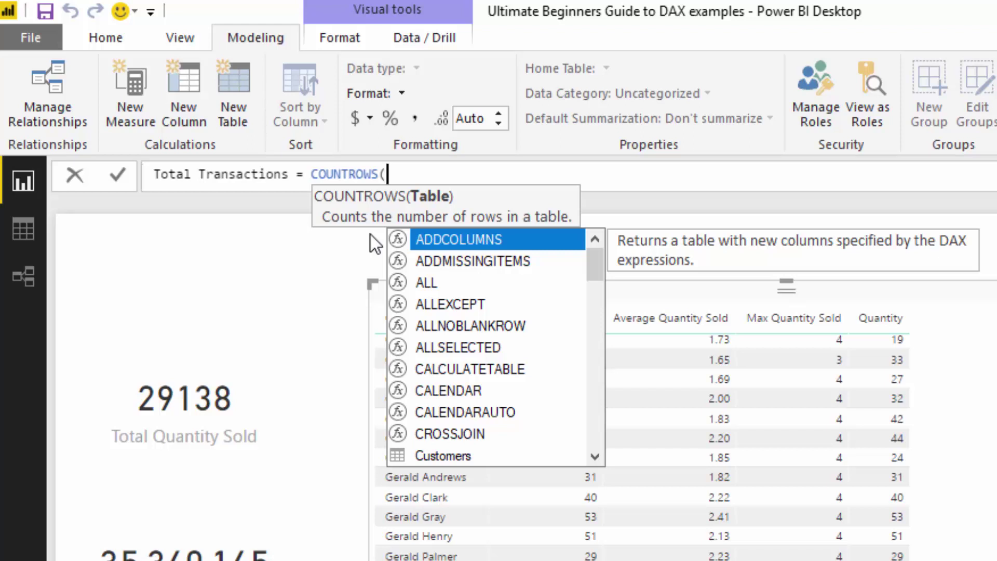
text(Sales)
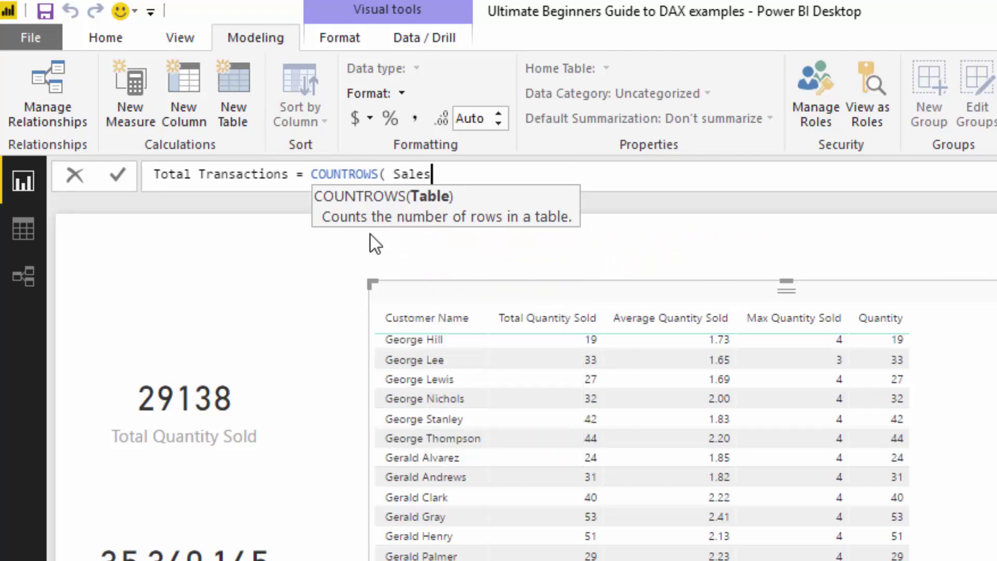
text( ))
key(Return)
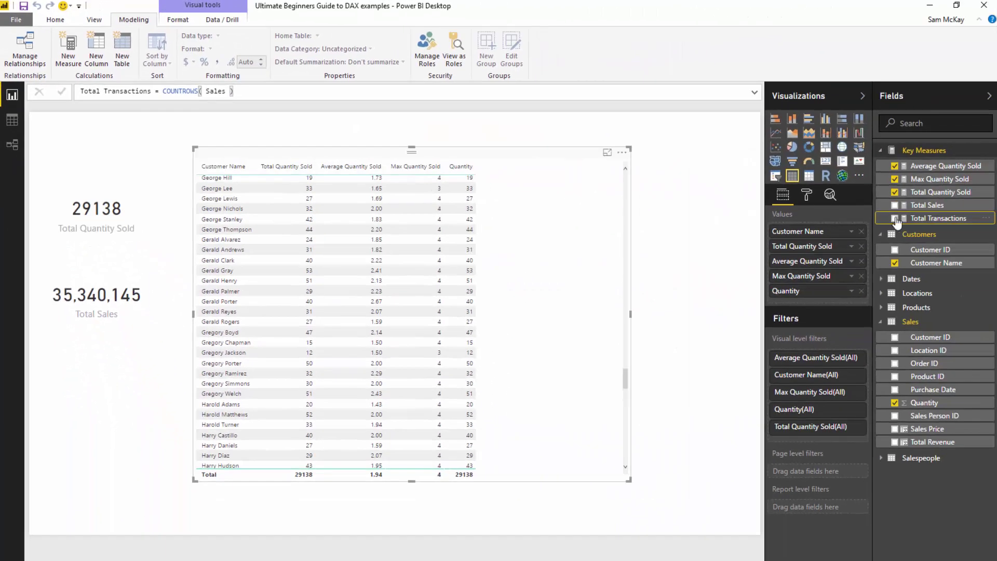
- Add Total Transactions to the customer table, showing per-customer counts totalling 15000
drag(938, 218, 532, 289)
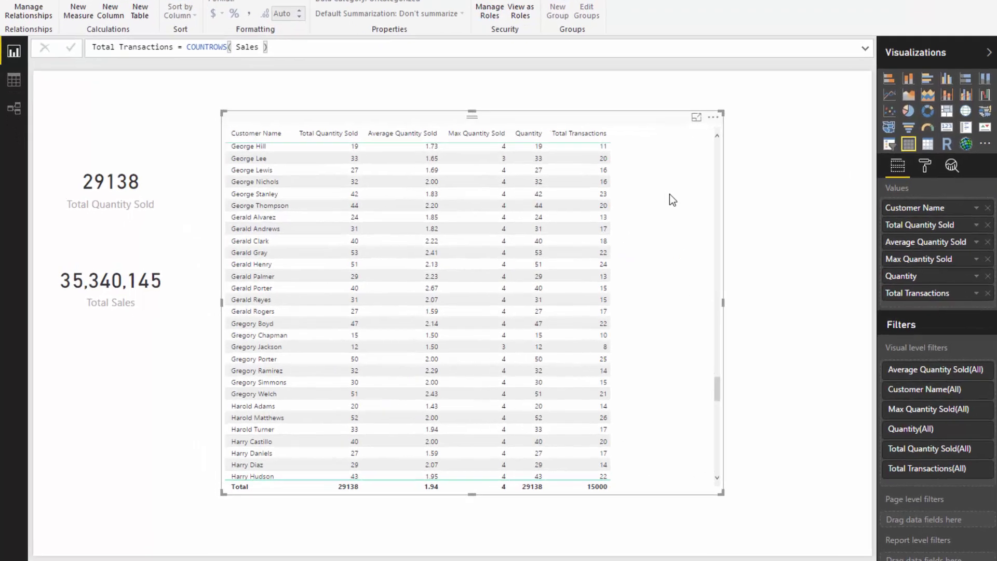
scroll(668, 197, up, 15)
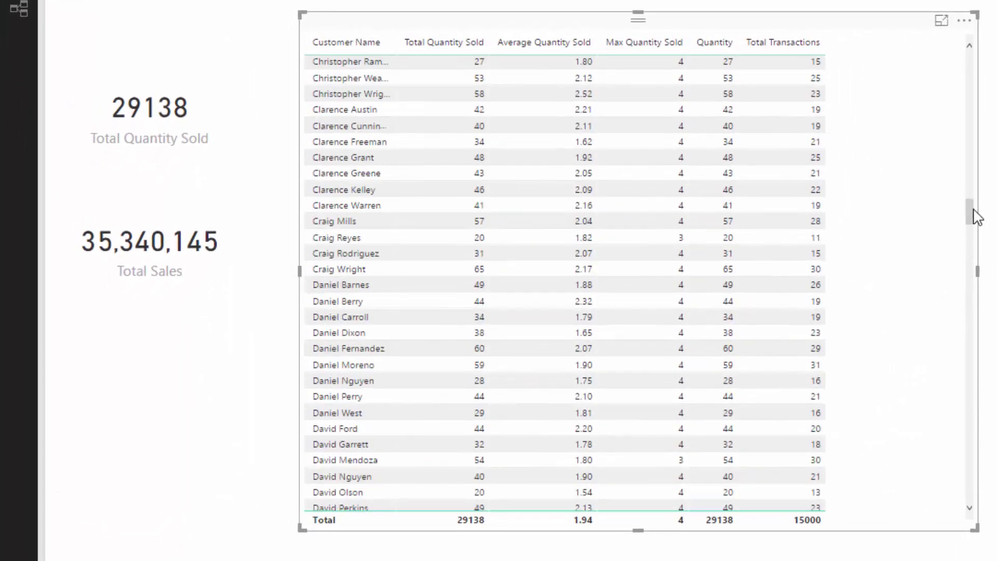
drag(973, 210, 966, 52)
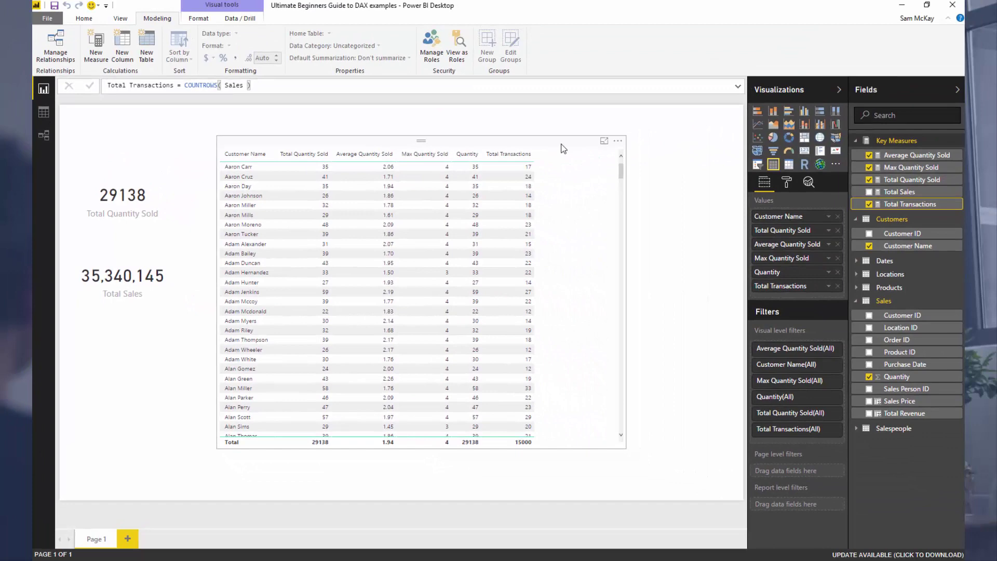
drag(558, 146, 564, 148)
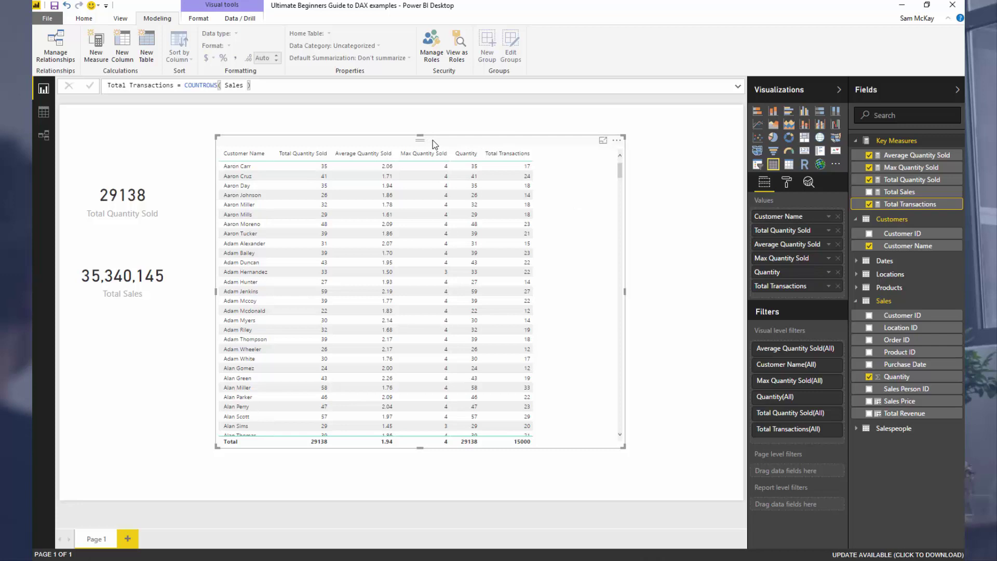
click(261, 86)
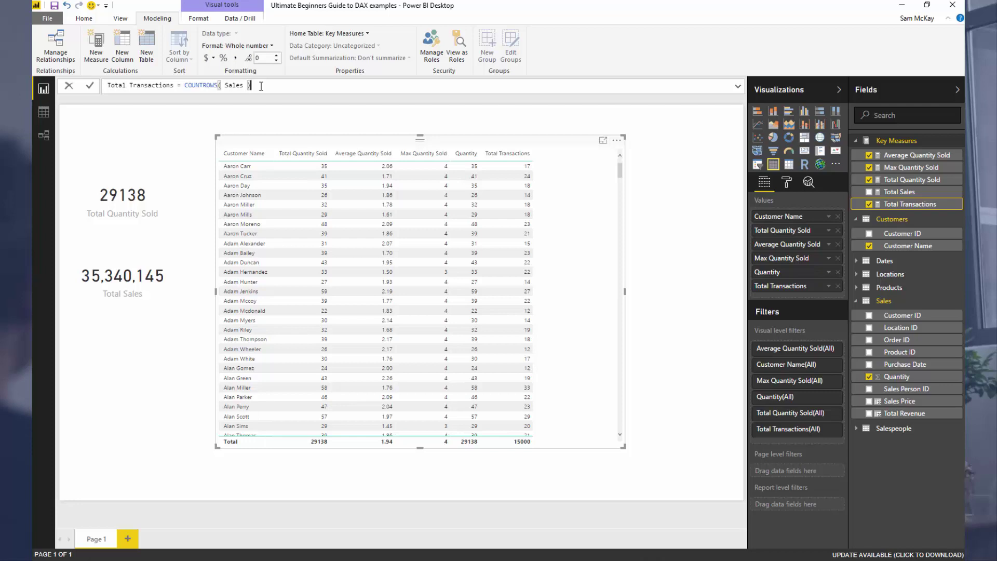